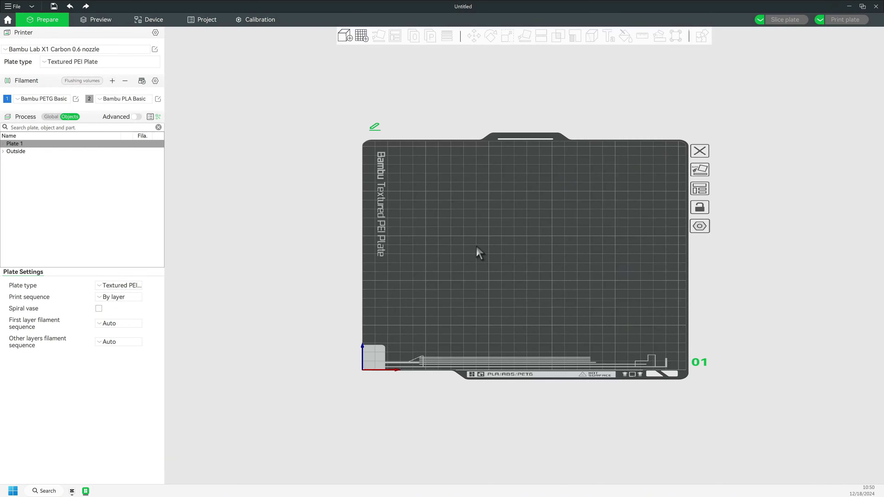
- Import Airlock inlet small.stl and add M40 Hose Thread.stl to it as a second part
{"action": "key", "text": "ctrl+i"}
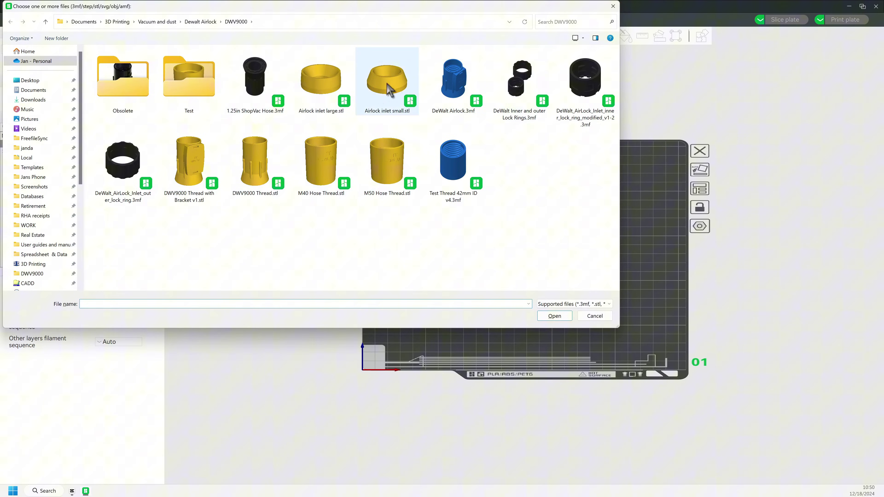
{"action": "double_click", "coordinate": [377, 94]}
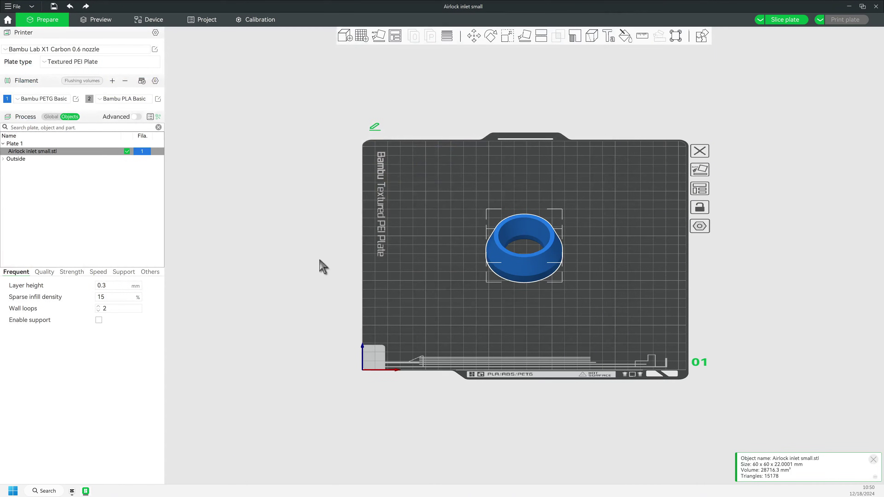
{"action": "right_click", "coordinate": [38, 152]}
{"action": "mouse_move", "coordinate": [71, 243]}
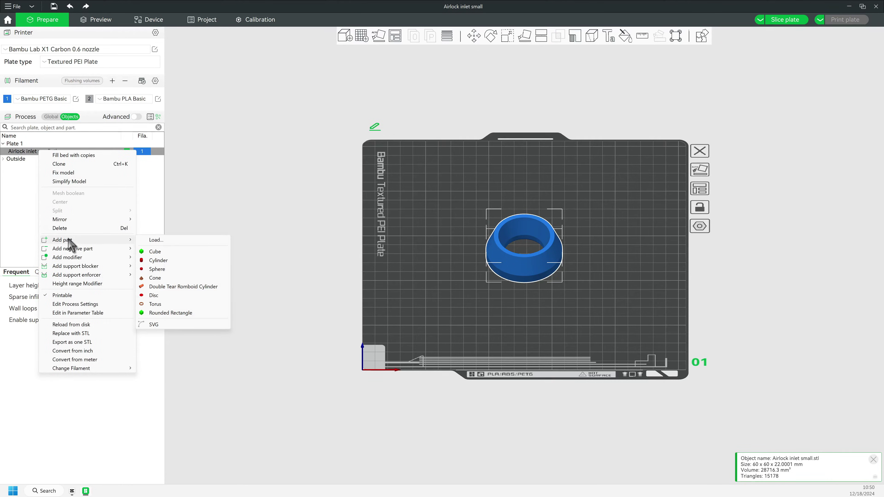
{"action": "left_click", "coordinate": [163, 242]}
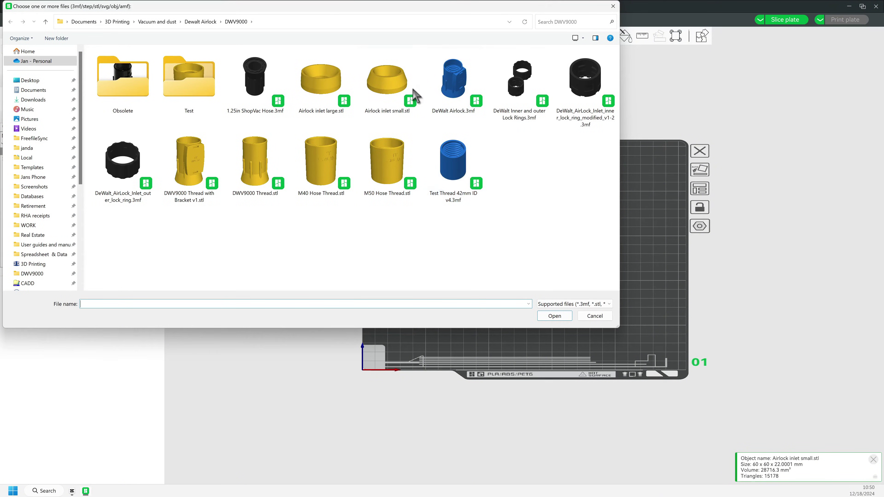
{"action": "left_click", "coordinate": [375, 164]}
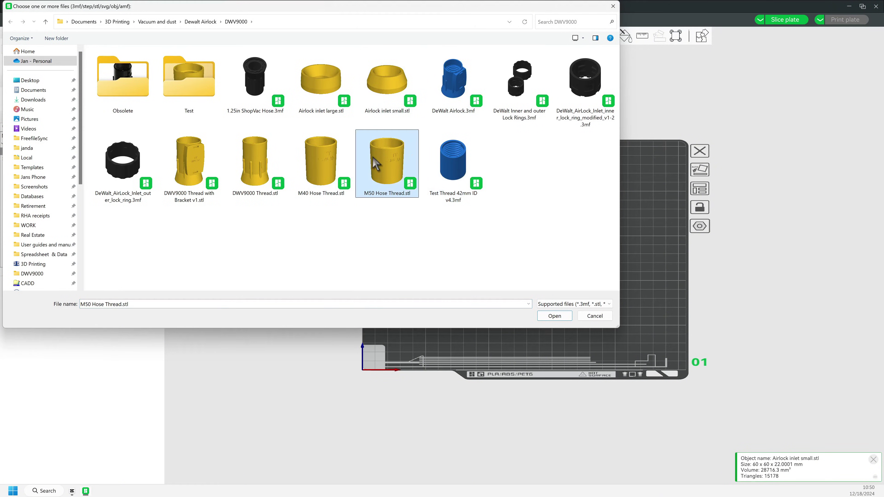
{"action": "double_click", "coordinate": [324, 163]}
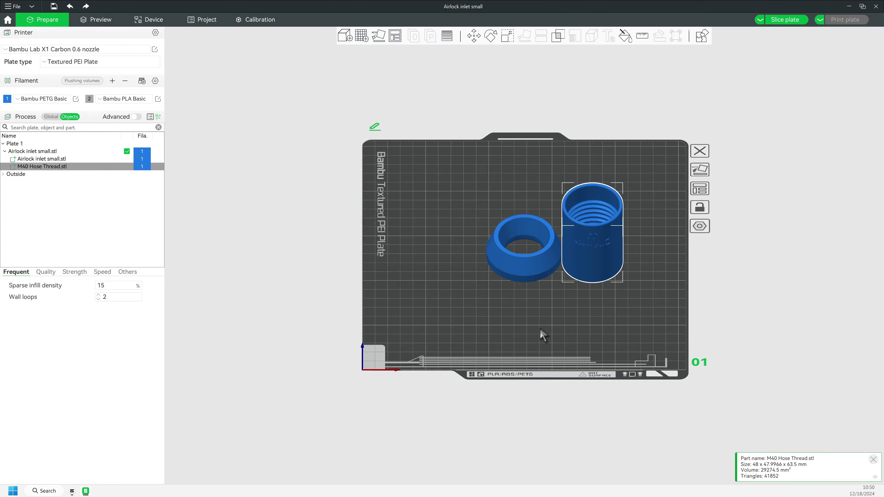
- Centre the M40 Hose Thread part on the inlet and set its Z position to 42.75 mm
{"action": "right_click", "coordinate": [594, 213]}
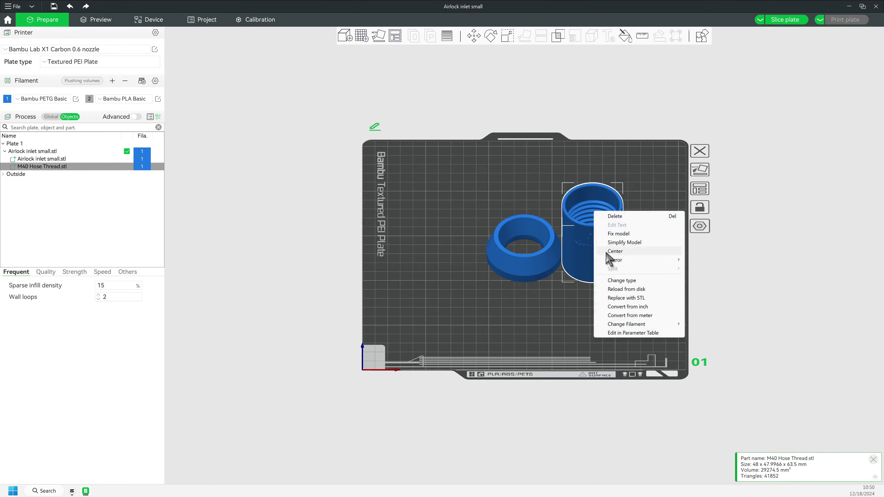
{"action": "left_click", "coordinate": [613, 251]}
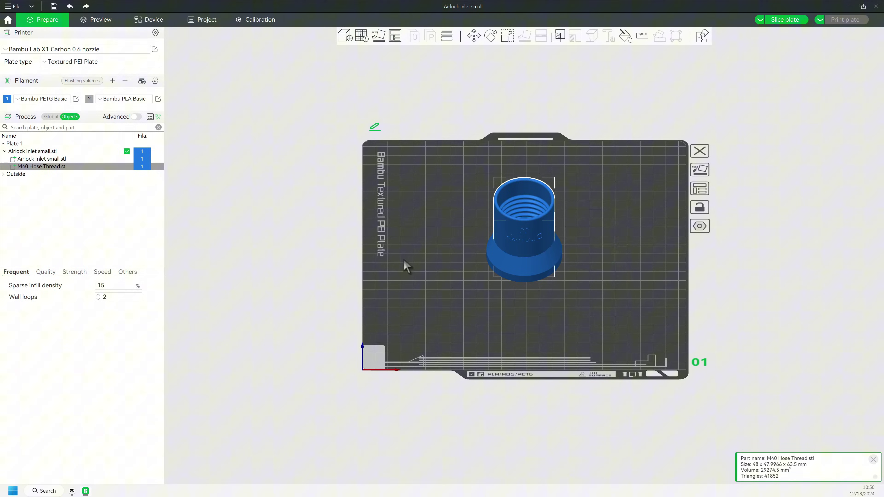
{"action": "left_click", "coordinate": [473, 36]}
{"action": "left_click", "coordinate": [585, 61]}
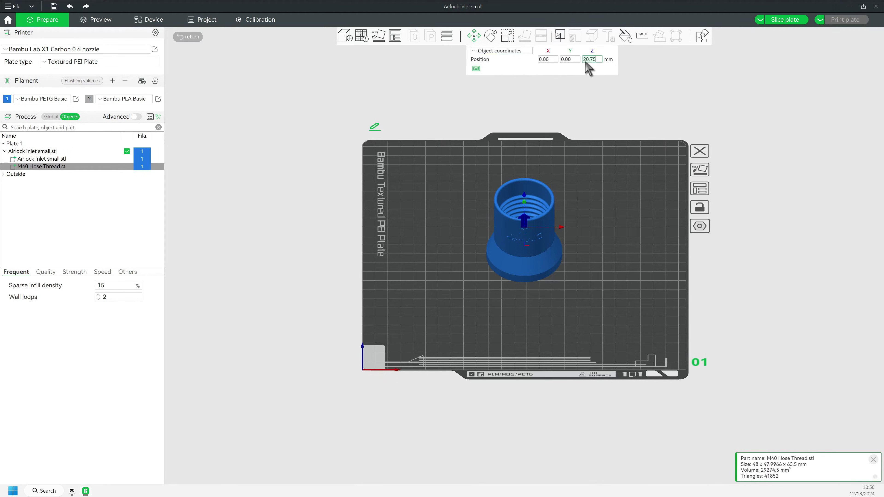
{"action": "key", "text": "BackSpace"}
{"action": "key", "text": "BackSpace"}
{"action": "key", "text": "BackSpace"}
{"action": "key", "text": "BackSpace"}
{"action": "key", "text": "BackSpace"}
{"action": "type", "text": "4"}
{"action": "key", "text": "Return"}
{"action": "left_click", "coordinate": [584, 272]}
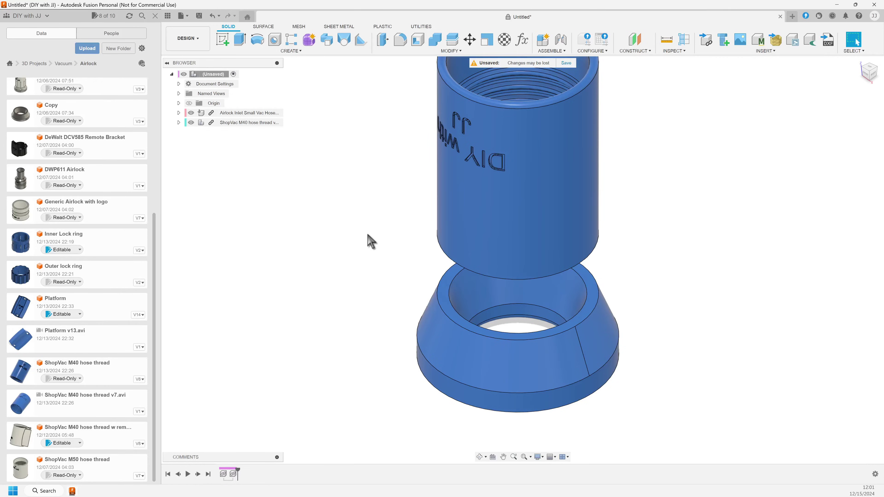
- Align the thread's bottom face to the inlet's top ring face with the Align tool
{"action": "left_click", "coordinate": [155, 16]}
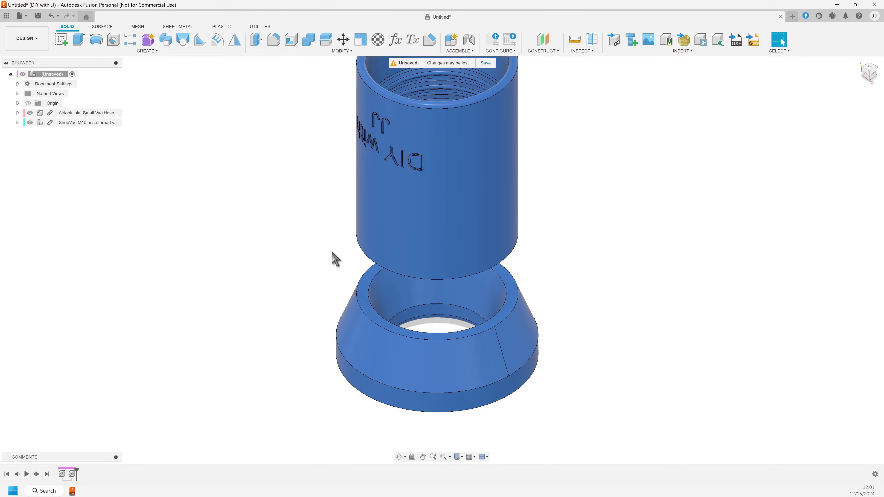
{"action": "key", "text": "shift+a"}
{"action": "middle_click_drag", "start_coordinate": [538, 348], "coordinate": [528, 329], "text": "shift"}
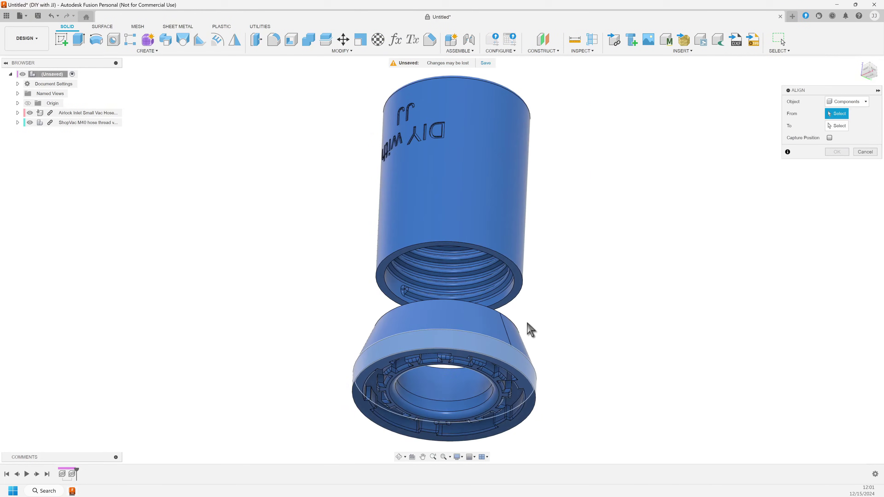
{"action": "left_click", "coordinate": [450, 282]}
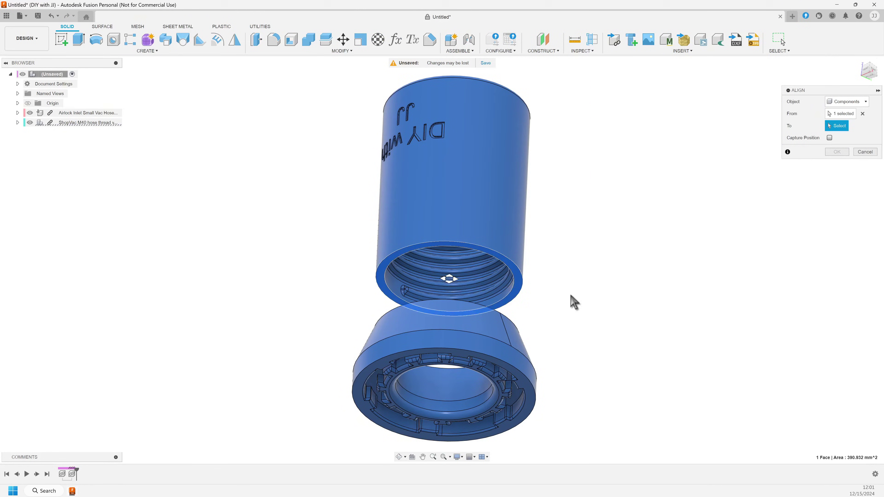
{"action": "middle_click_drag", "start_coordinate": [572, 302], "coordinate": [492, 355], "text": "shift"}
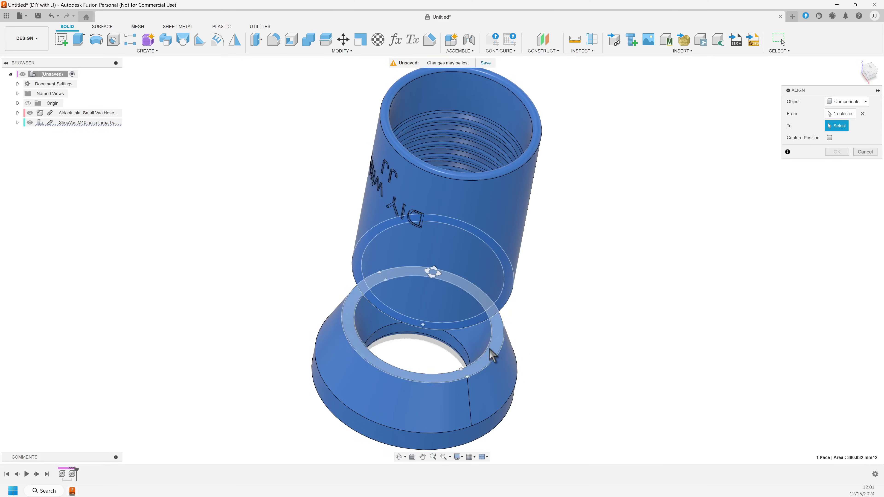
{"action": "left_click", "coordinate": [423, 326]}
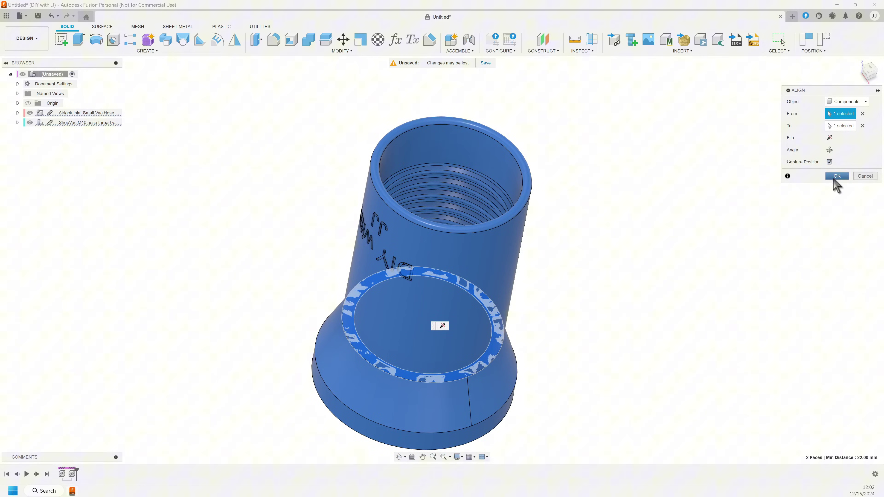
{"action": "left_click", "coordinate": [836, 176]}
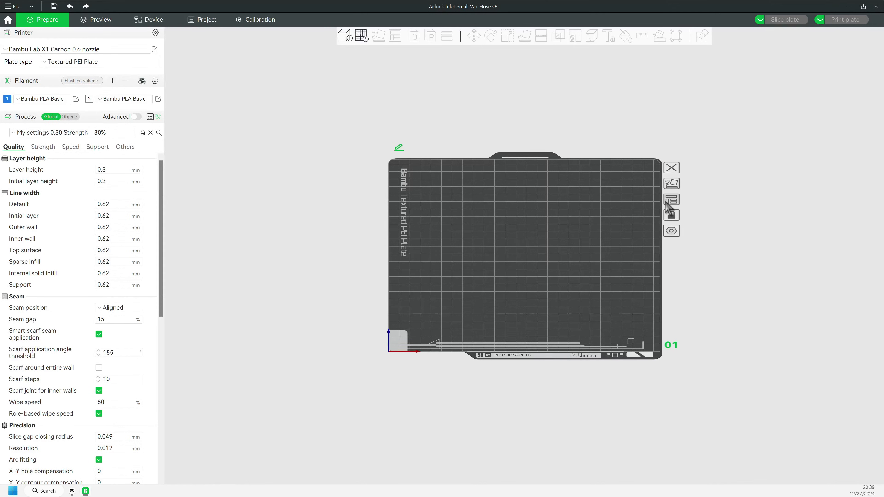
- Import Airlock Inlet Small Vac Hose v8.stl, a 60 x 60 x 22 mm model, onto the plate
{"action": "key", "text": "ctrl+i"}
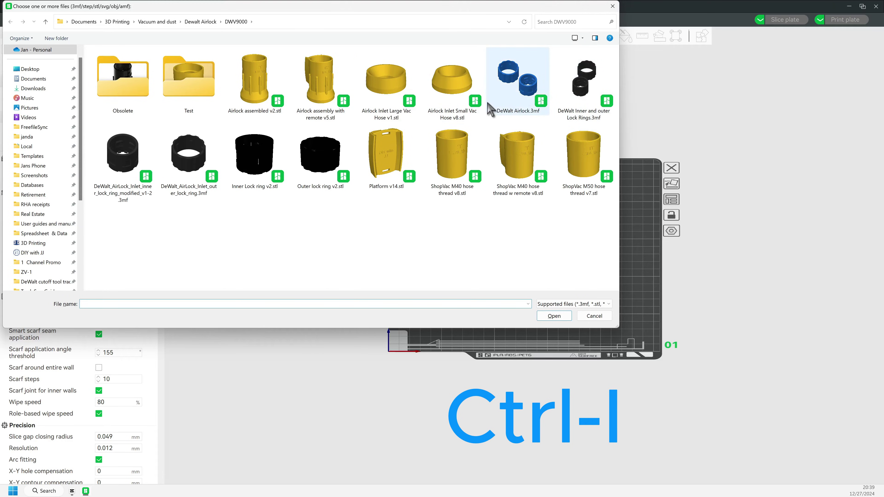
{"action": "double_click", "coordinate": [448, 92]}
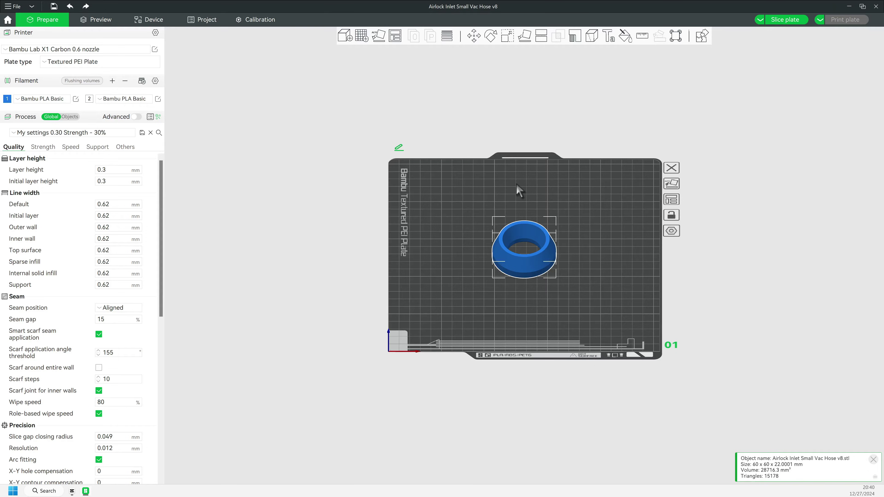
- Compare the inlet's Object and World coordinates, confirming world position X 128, Y 128, Z 11
{"action": "left_click", "coordinate": [480, 36]}
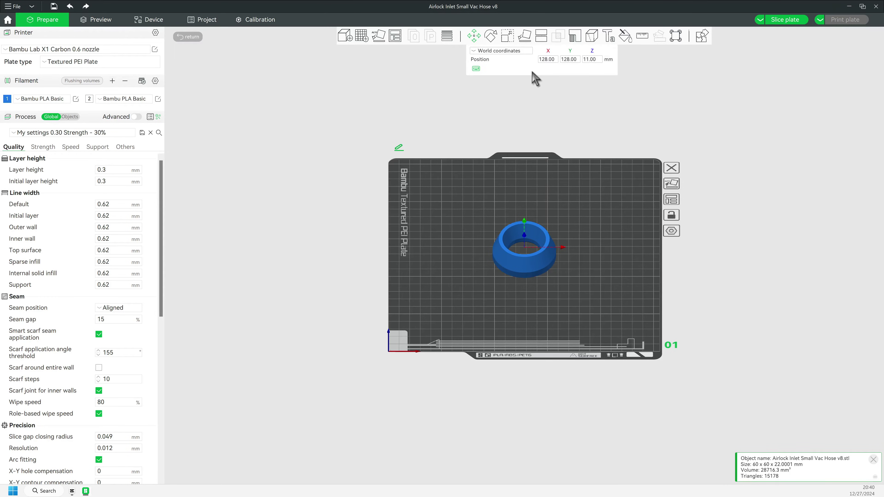
{"action": "left_click", "coordinate": [526, 52]}
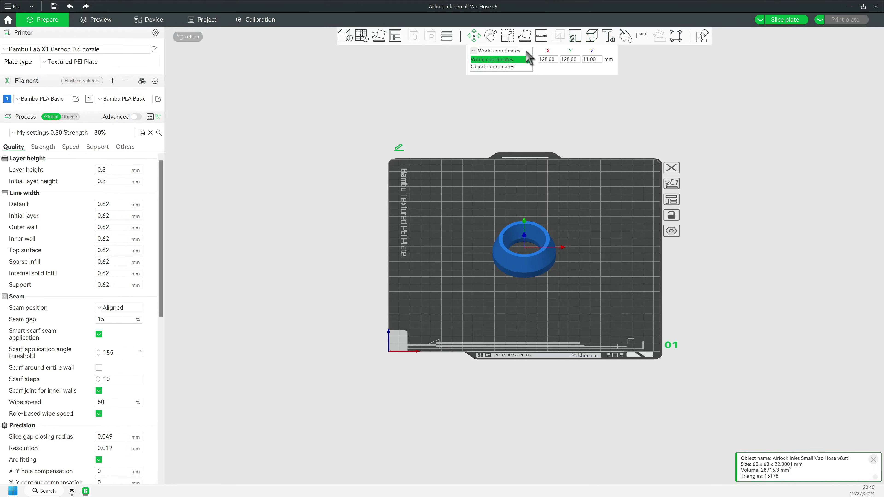
{"action": "left_click", "coordinate": [524, 67]}
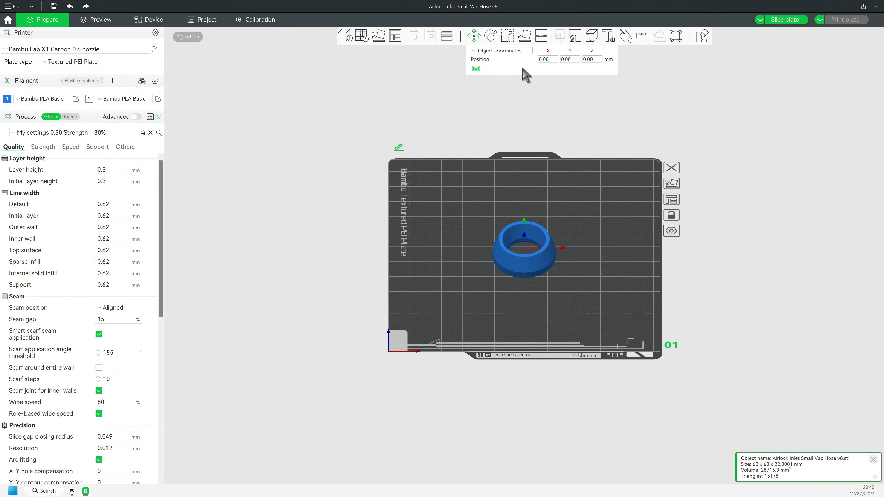
{"action": "left_click", "coordinate": [520, 50]}
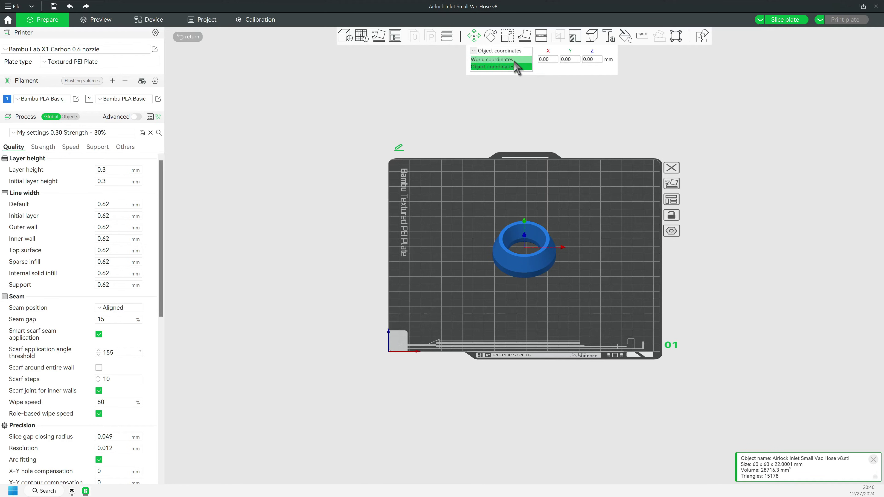
{"action": "left_click", "coordinate": [514, 61]}
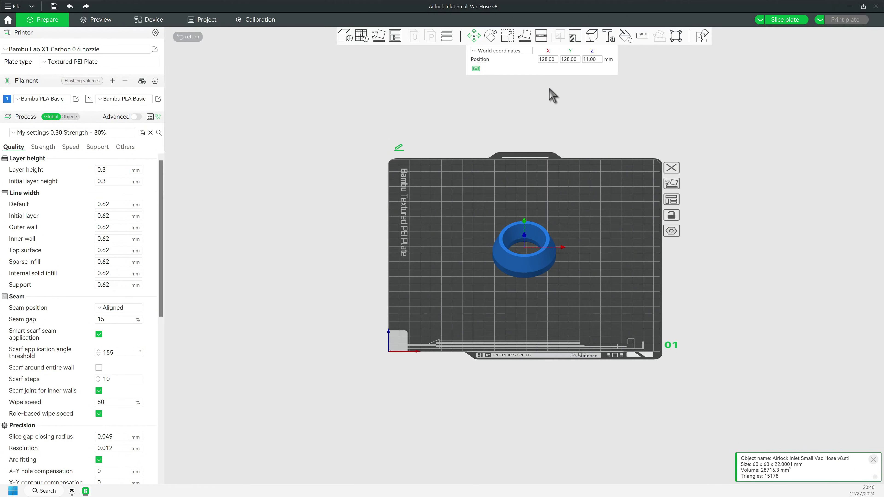
{"action": "left_click", "coordinate": [547, 60]}
{"action": "key", "text": "Tab"}
{"action": "key", "text": "Tab"}
- Nudge the inlet on the plate and check its scale: 100%, 60 x 60 x 22 mm
{"action": "left_click_drag", "start_coordinate": [527, 271], "coordinate": [526, 270]}
{"action": "left_click", "coordinate": [508, 37]}
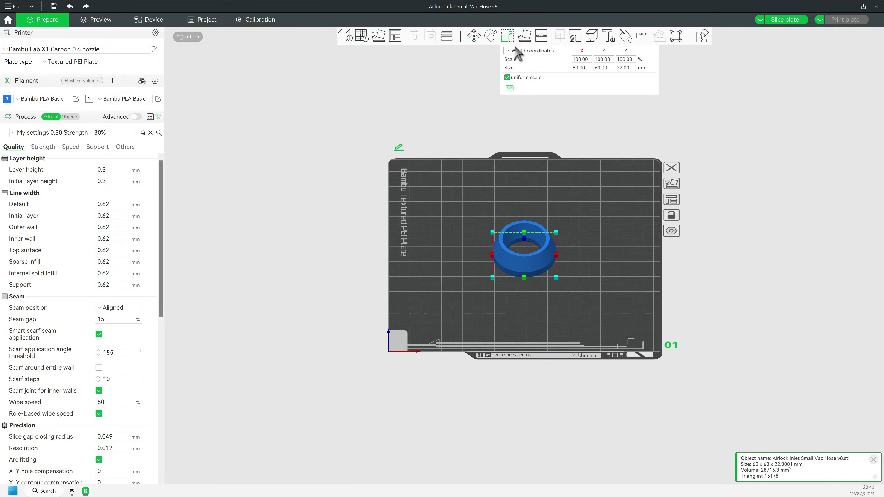
{"action": "left_click", "coordinate": [622, 68]}
- Show the inlet's position in object coordinates, reading 0, 0, 0
{"action": "left_click", "coordinate": [473, 38]}
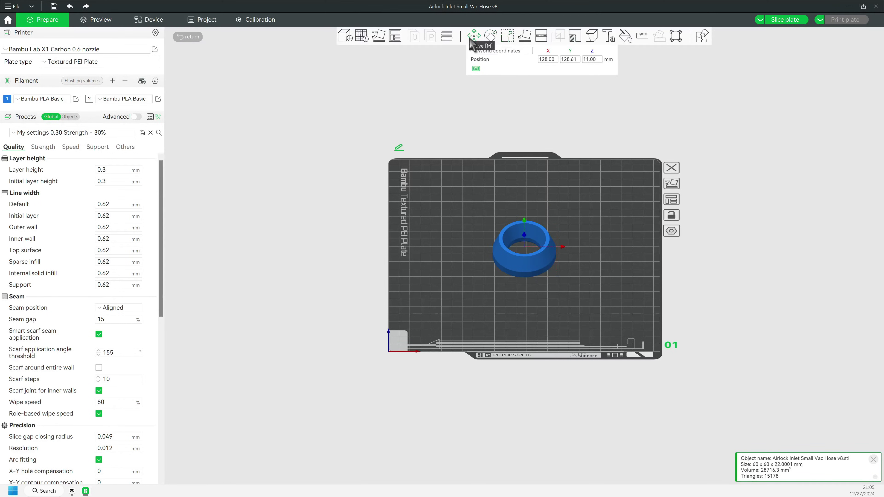
{"action": "left_click", "coordinate": [515, 52]}
{"action": "left_click", "coordinate": [511, 68]}
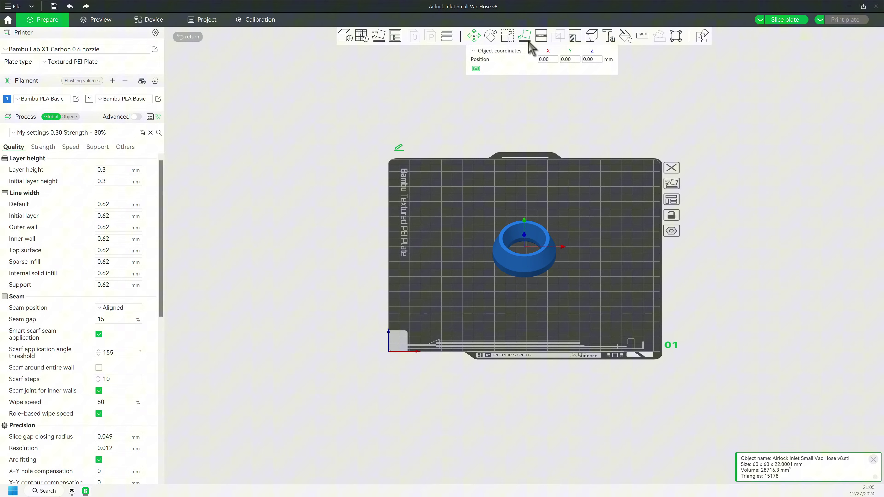
{"action": "left_click", "coordinate": [546, 59]}
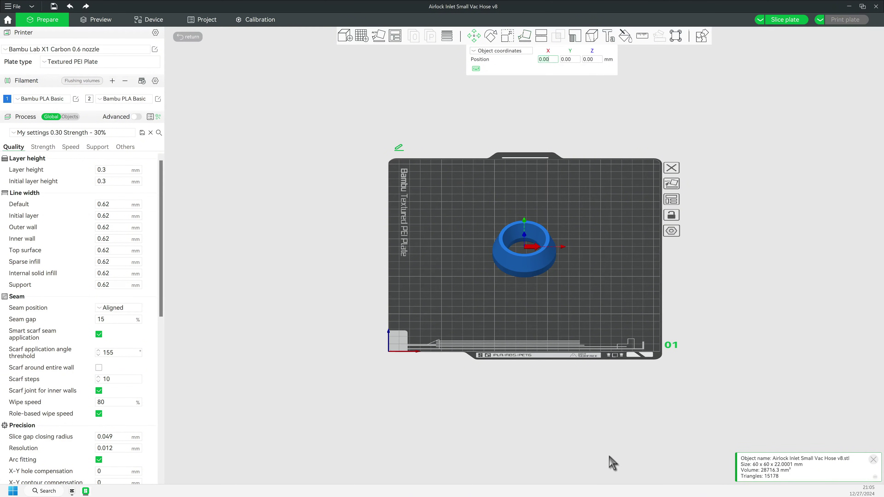
{"action": "key", "text": "Tab"}
{"action": "key", "text": "Tab"}
- Slide the inlet ring right on the plate and inspect its X and Y position values
{"action": "left_click_drag", "start_coordinate": [537, 262], "coordinate": [584, 257]}
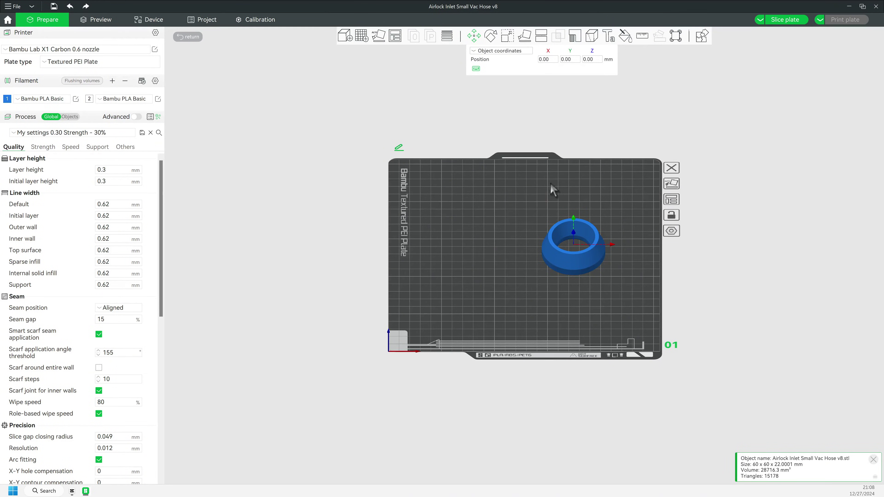
{"action": "left_click", "coordinate": [532, 281]}
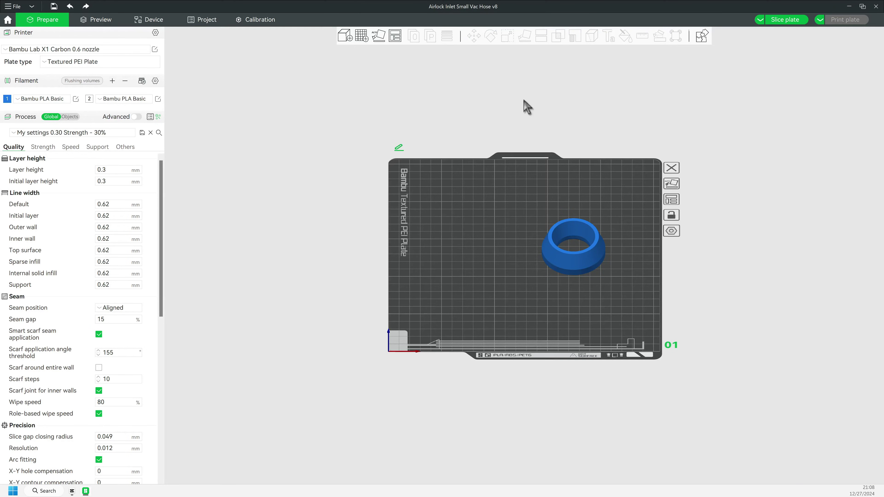
{"action": "left_click", "coordinate": [567, 261]}
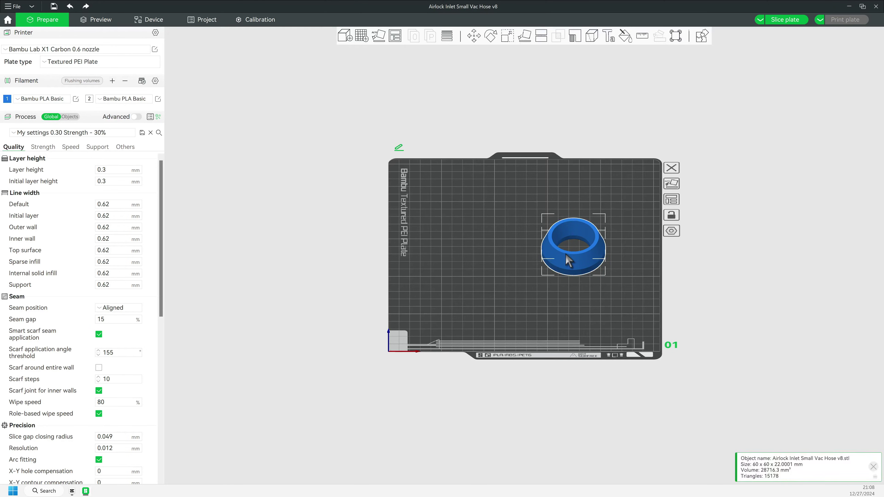
{"action": "left_click", "coordinate": [474, 35]}
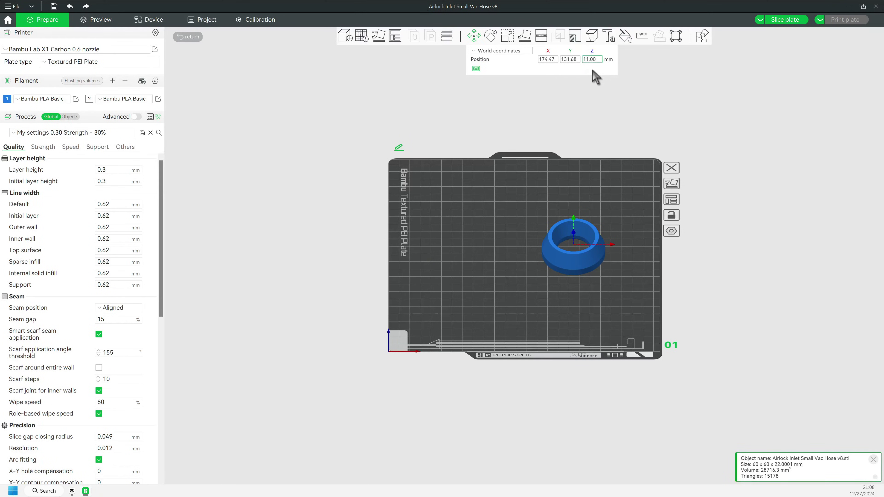
{"action": "left_click", "coordinate": [547, 60]}
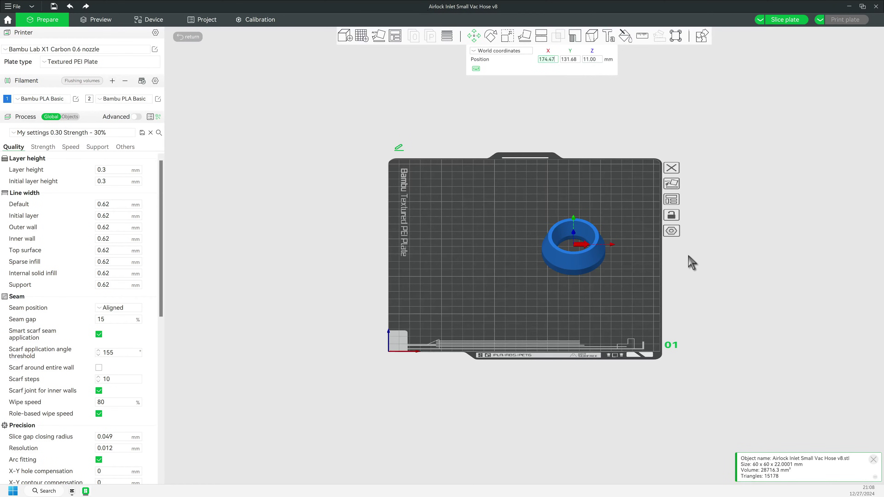
{"action": "key", "text": "Tab"}
{"action": "key", "text": "Tab"}
- Re-centre the ring at world X 128, Y 128, Z 11 and show object coordinates
{"action": "left_click", "coordinate": [513, 247]}
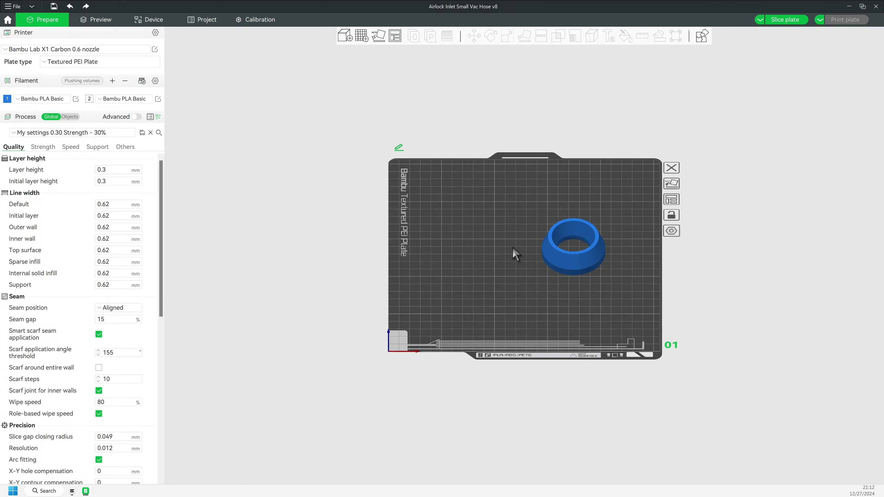
{"action": "left_click", "coordinate": [554, 241]}
{"action": "key", "text": "Escape"}
{"action": "left_click", "coordinate": [554, 250]}
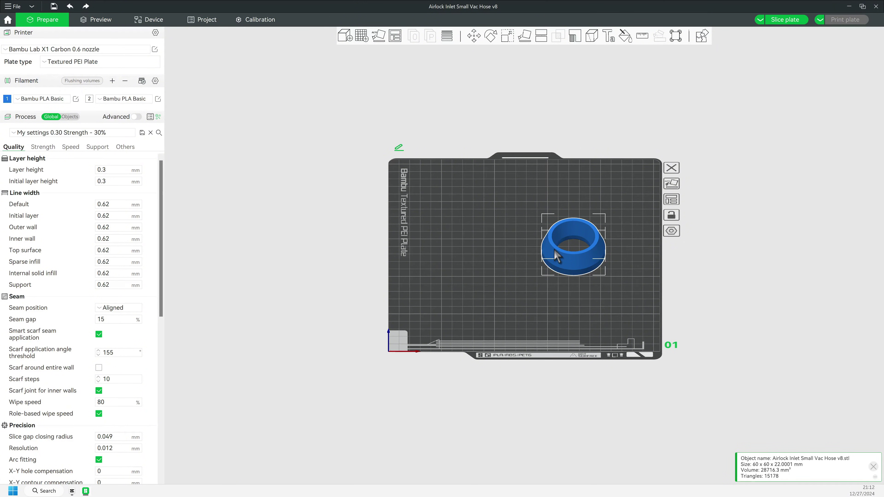
{"action": "right_click", "coordinate": [554, 250]}
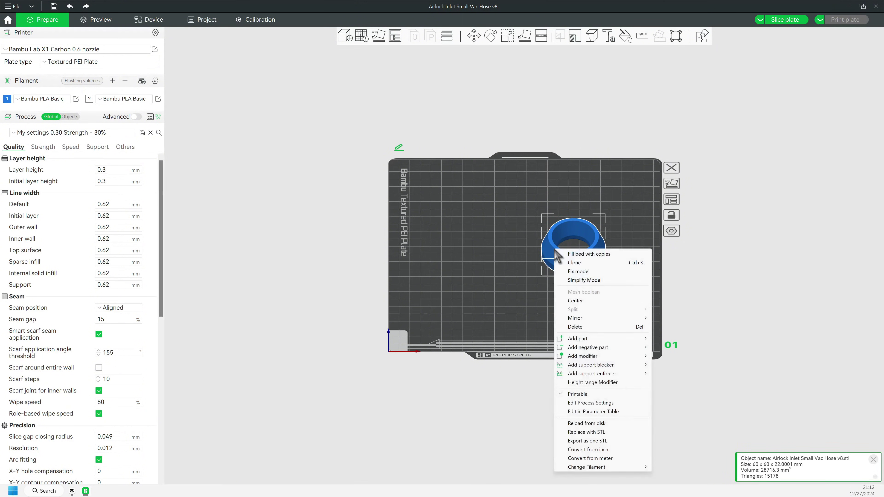
{"action": "left_click", "coordinate": [577, 300]}
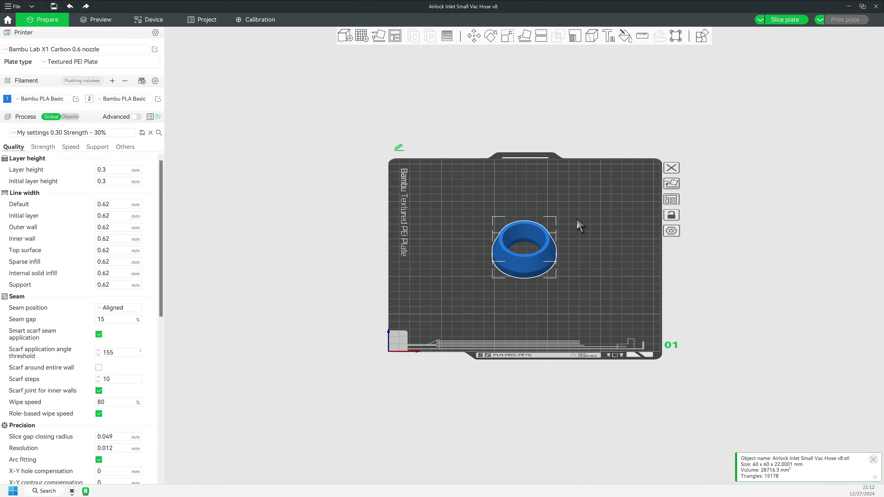
{"action": "left_click", "coordinate": [474, 36]}
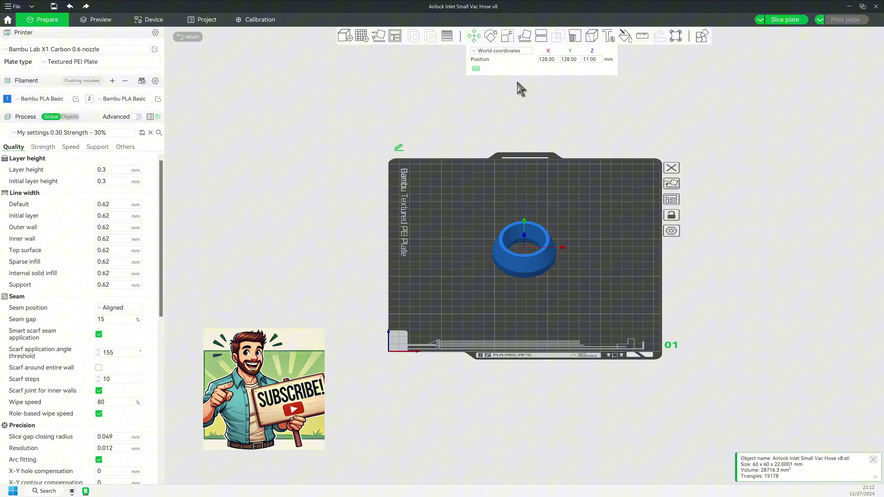
{"action": "left_click", "coordinate": [504, 51]}
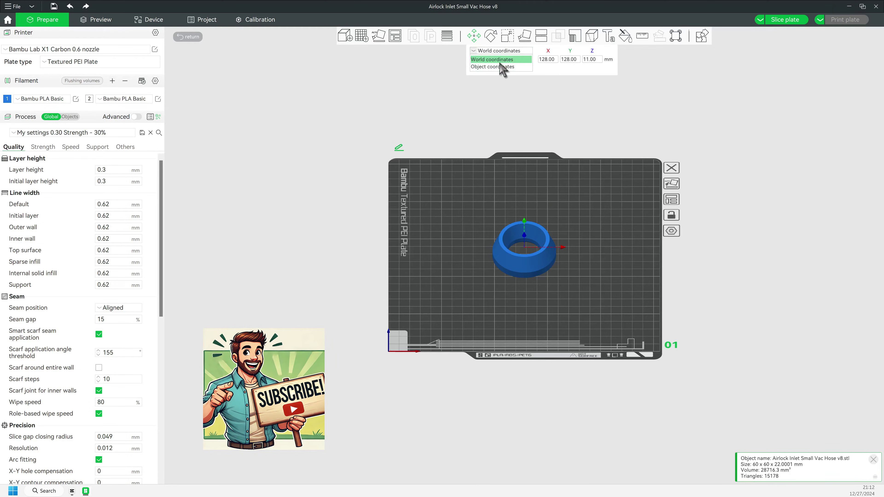
{"action": "left_click", "coordinate": [500, 68]}
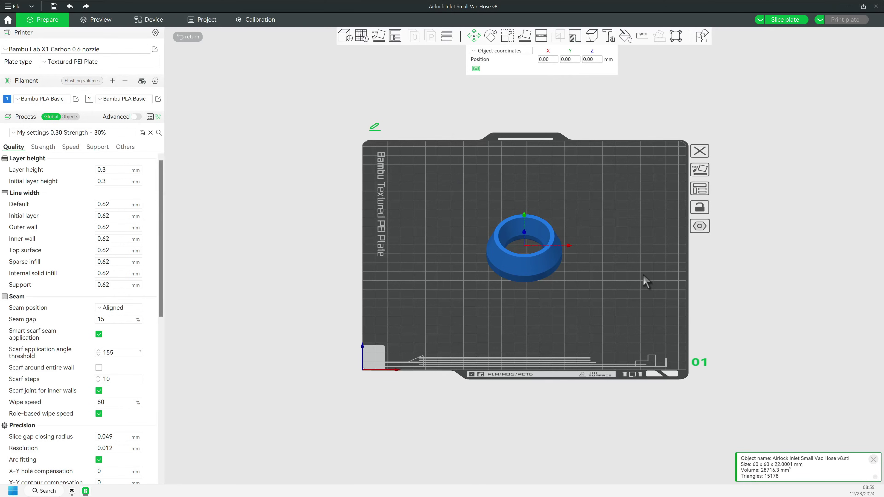
- Import ShopVac M40 hose thread v8.stl as its own object and try Z heights 5 and 100
{"action": "key", "text": "ctrl+i"}
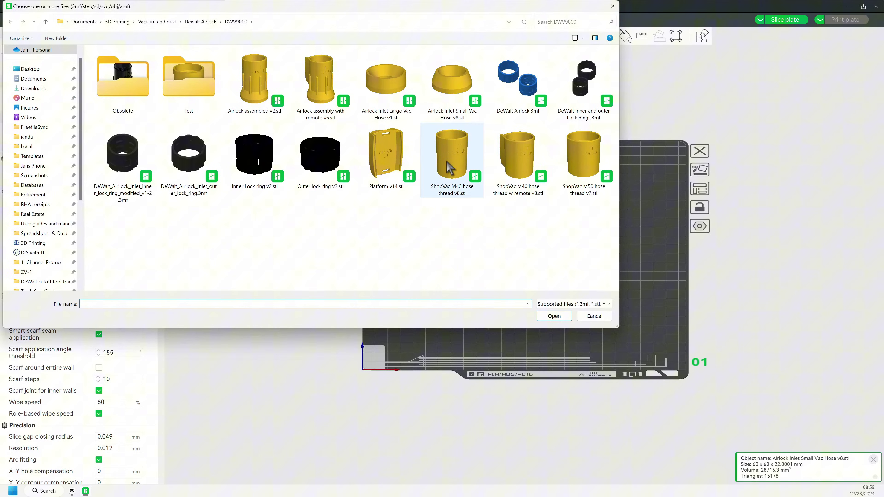
{"action": "double_click", "coordinate": [450, 164]}
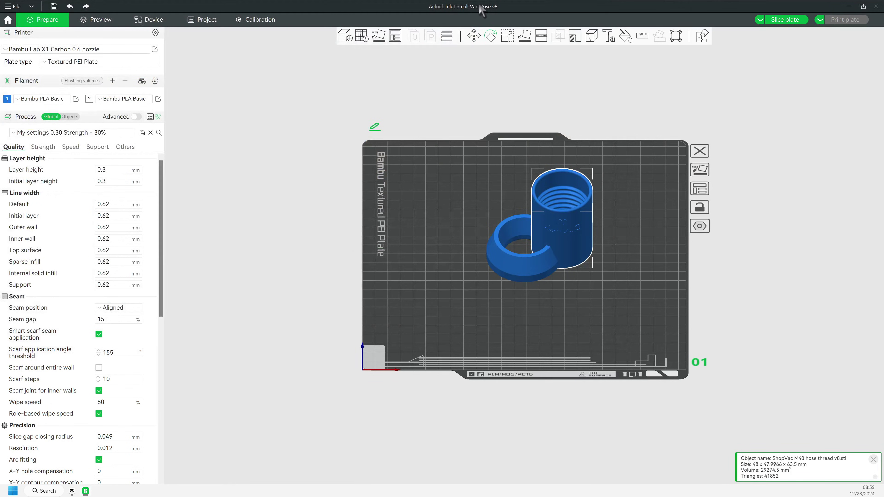
{"action": "left_click", "coordinate": [474, 35]}
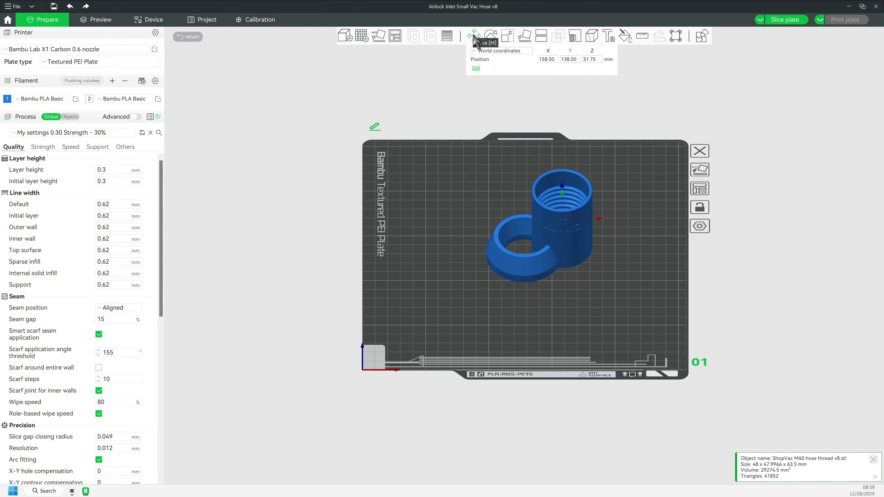
{"action": "left_click", "coordinate": [590, 60]}
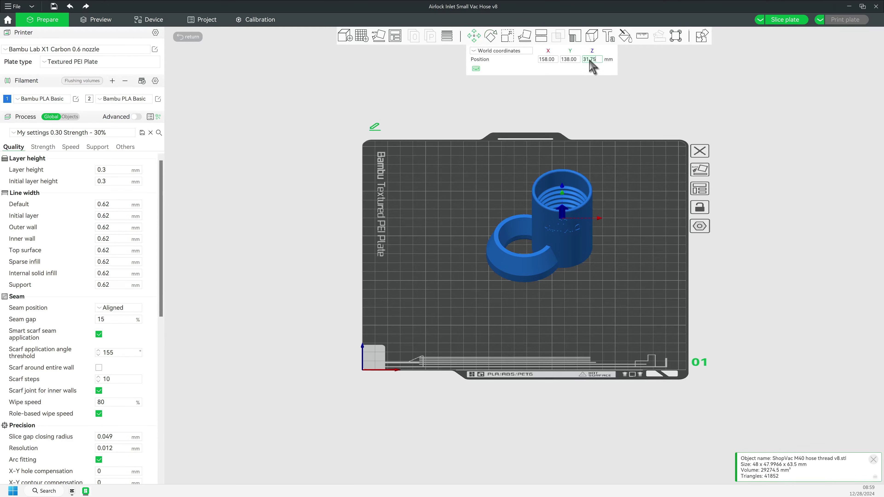
{"action": "type", "text": "50"}
{"action": "key", "text": "Return"}
{"action": "left_click", "coordinate": [590, 60]}
{"action": "type", "text": "100"}
{"action": "key", "text": "Return"}
{"action": "key", "text": "Escape"}
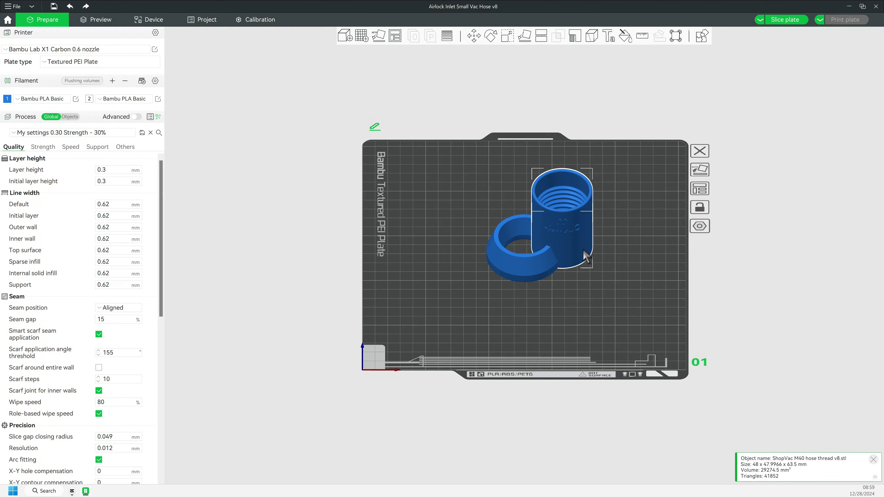
- Delete the standalone thread object and load ShopVac M40 hose thread v8.stl as a ring part
{"action": "key", "text": "Delete"}
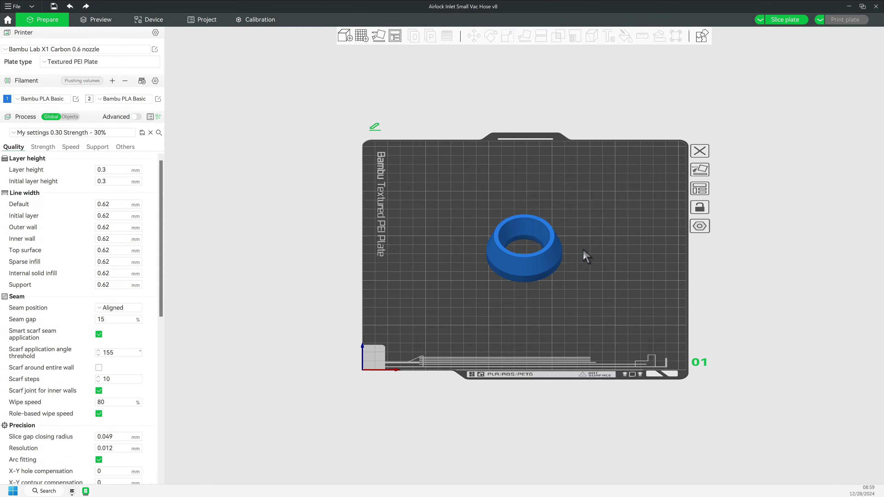
{"action": "mouse_move", "coordinate": [86, 490]}
{"action": "left_click", "coordinate": [542, 267]}
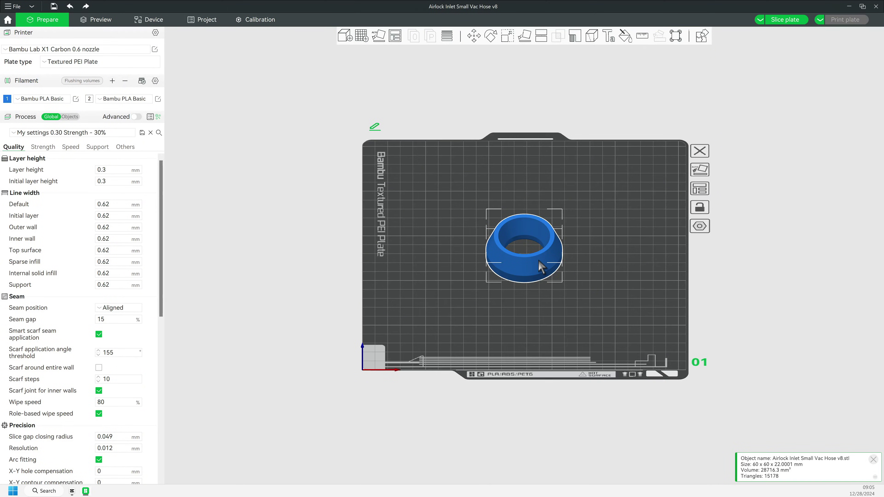
{"action": "right_click", "coordinate": [542, 266]}
{"action": "mouse_move", "coordinate": [570, 349]}
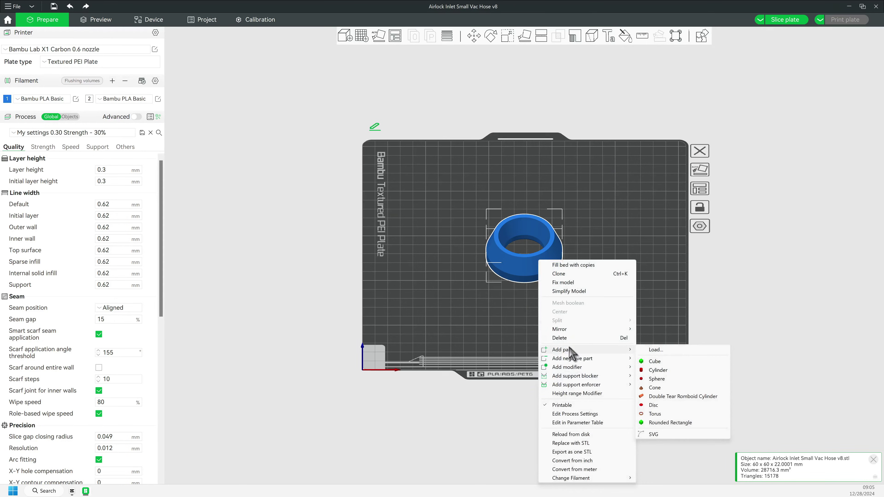
{"action": "left_click", "coordinate": [654, 350]}
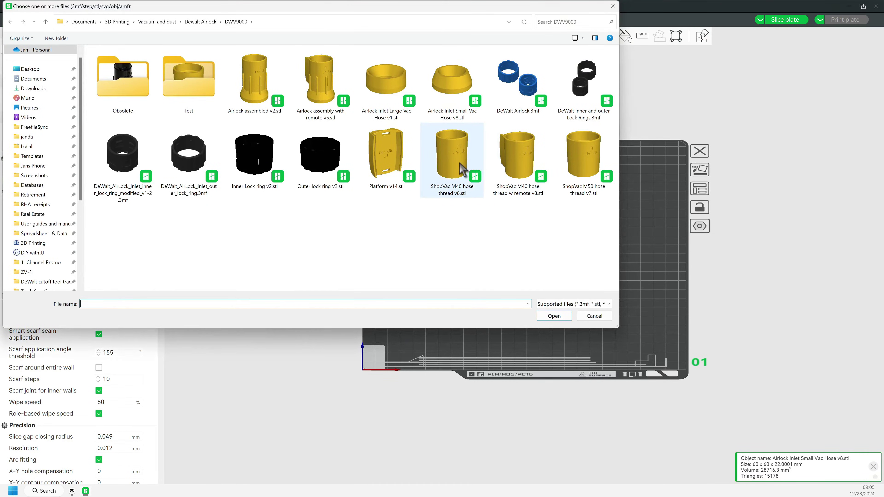
{"action": "left_click", "coordinate": [461, 164]}
{"action": "double_click", "coordinate": [461, 164]}
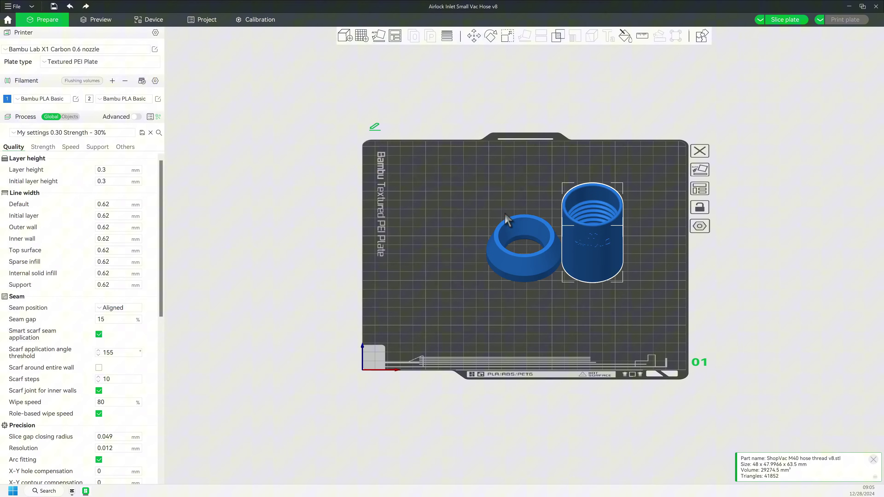
- Centre the ShopVac M40 thread part over the ring and set its object-coordinate Z to 42.75 mm
{"action": "right_click", "coordinate": [607, 213]}
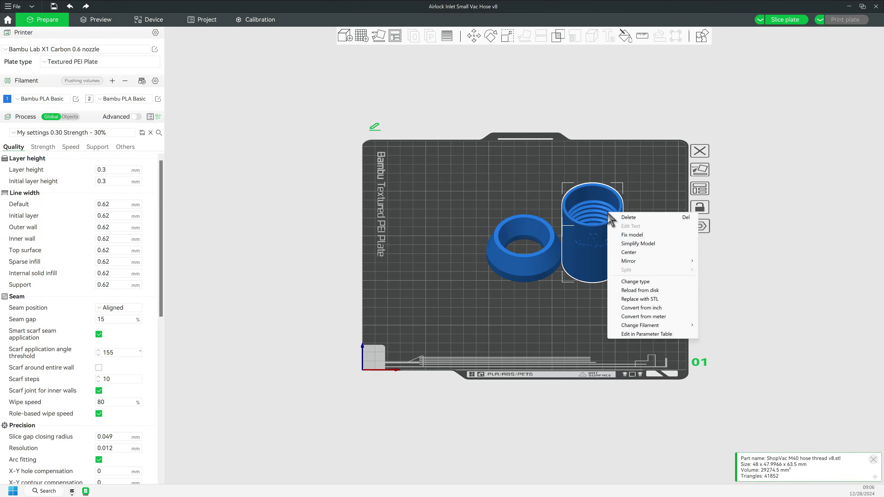
{"action": "left_click", "coordinate": [622, 252]}
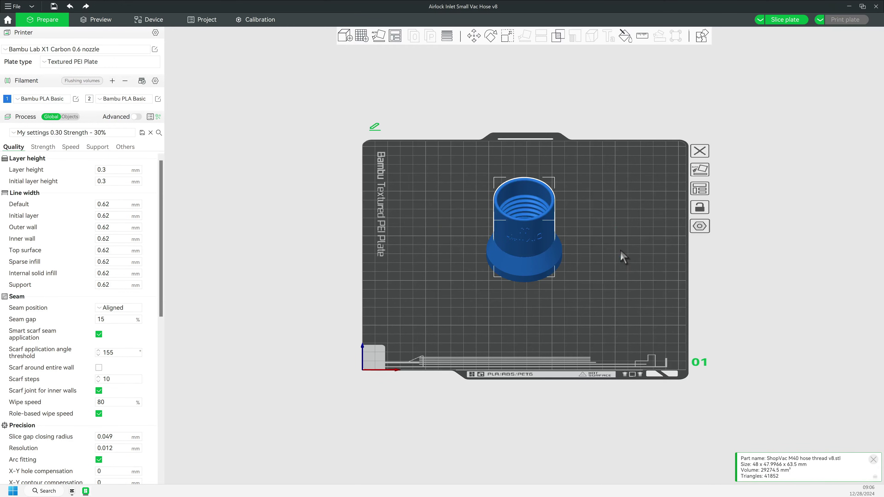
{"action": "left_click", "coordinate": [475, 37]}
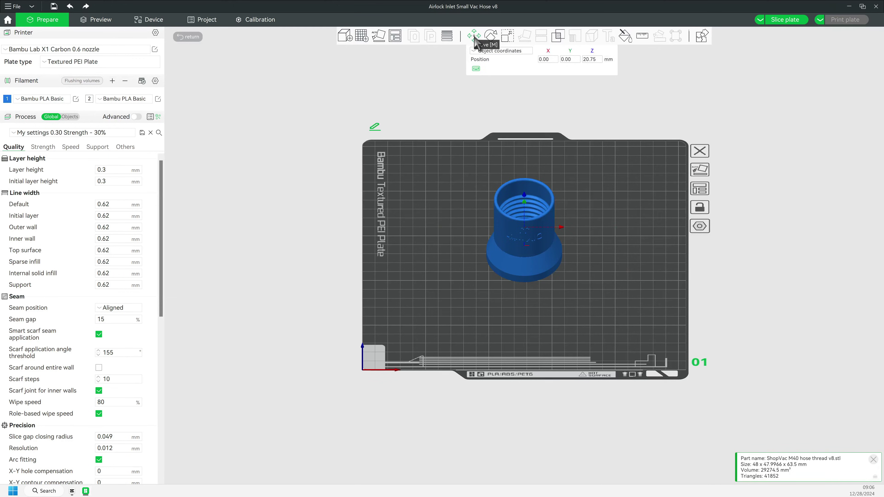
{"action": "left_click", "coordinate": [598, 62]}
{"action": "left_click", "coordinate": [598, 62]}
{"action": "left_click", "coordinate": [596, 59]}
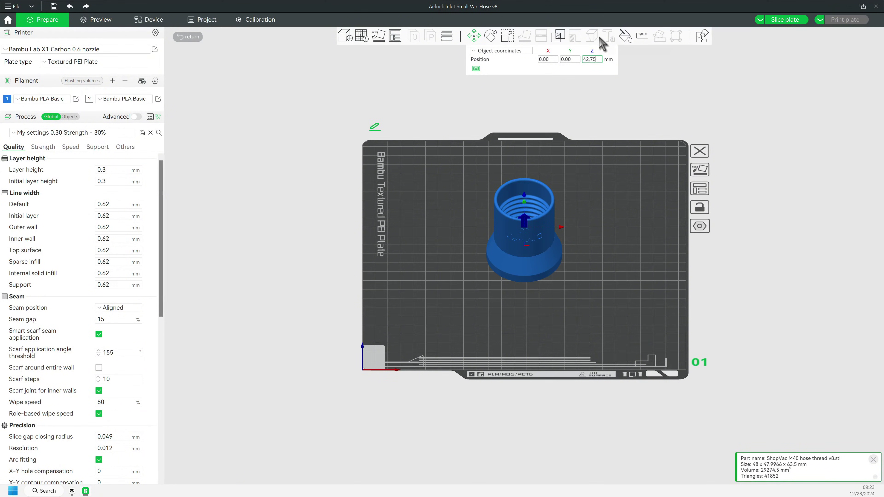
{"action": "key", "text": "Tab"}
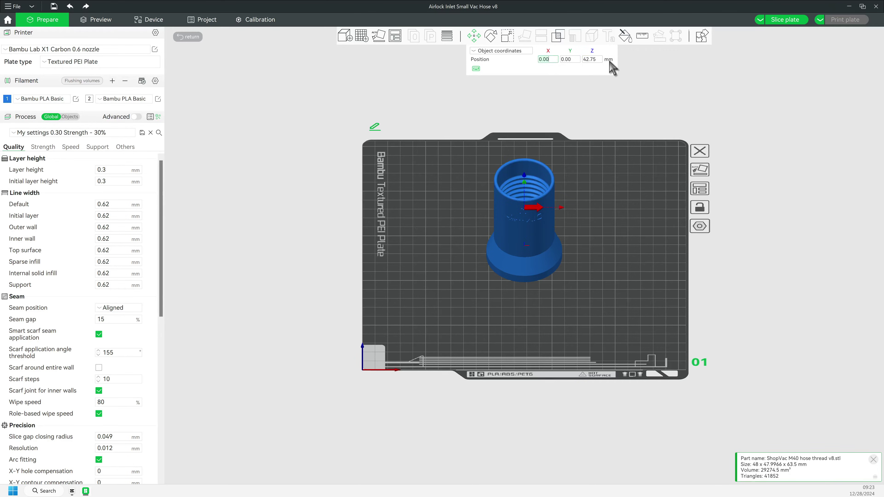
- Deselect the small inlet and inspect it from the front view
{"action": "left_click", "coordinate": [601, 217]}
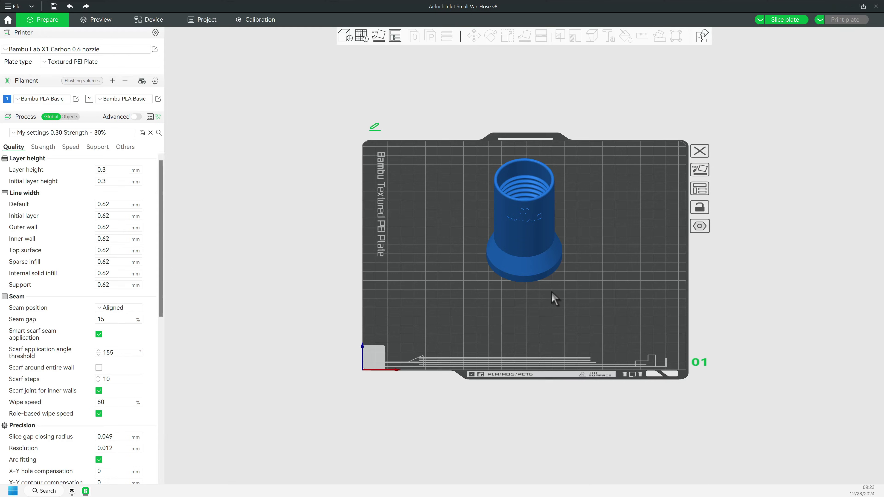
{"action": "key", "text": "3"}
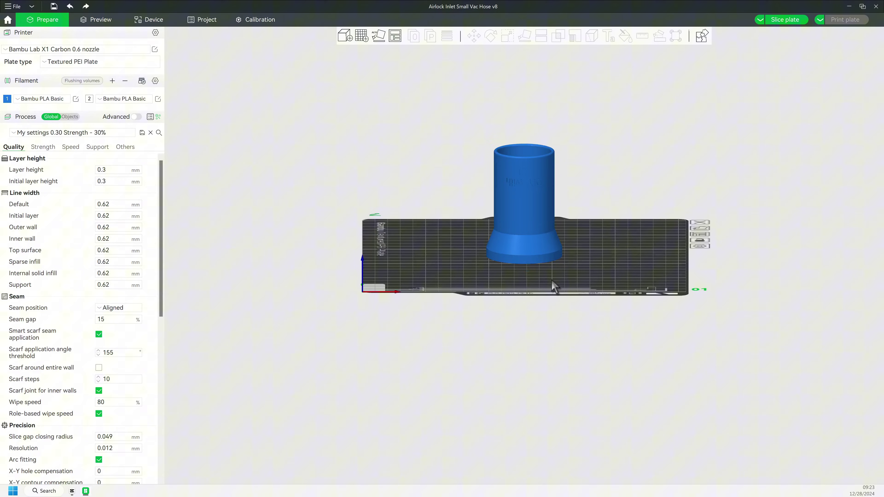
{"action": "scroll", "coordinate": [548, 269], "scroll_direction": "up", "scroll_amount": 4}
{"action": "scroll", "coordinate": [548, 269], "scroll_direction": "up", "scroll_amount": 5}
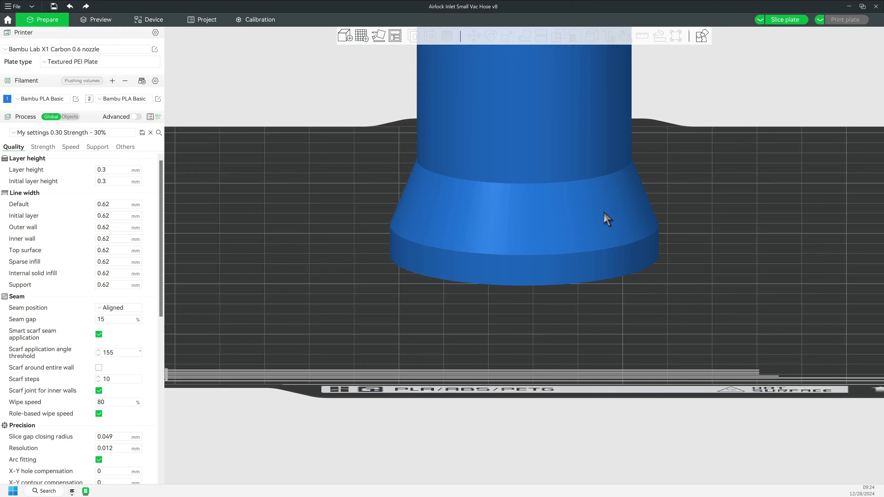
{"action": "scroll", "coordinate": [602, 218], "scroll_direction": "down", "scroll_amount": 6}
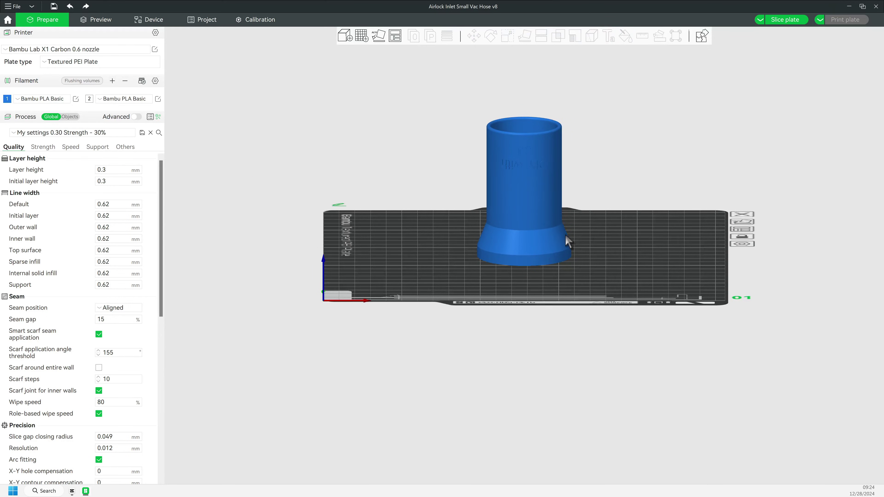
- Select the inlet on the plate, switch Process settings from Global to Objects, and bring up its actions menu
{"action": "key", "text": "0"}
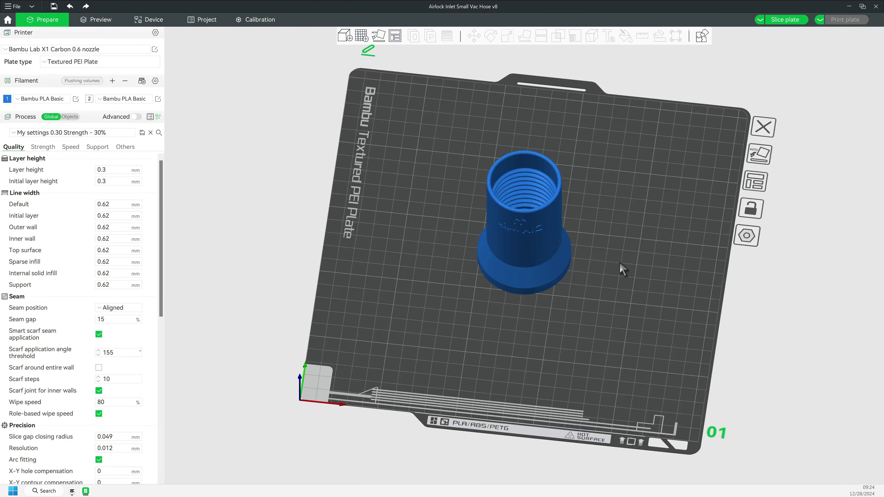
{"action": "left_click_drag", "start_coordinate": [523, 250], "coordinate": [501, 227]}
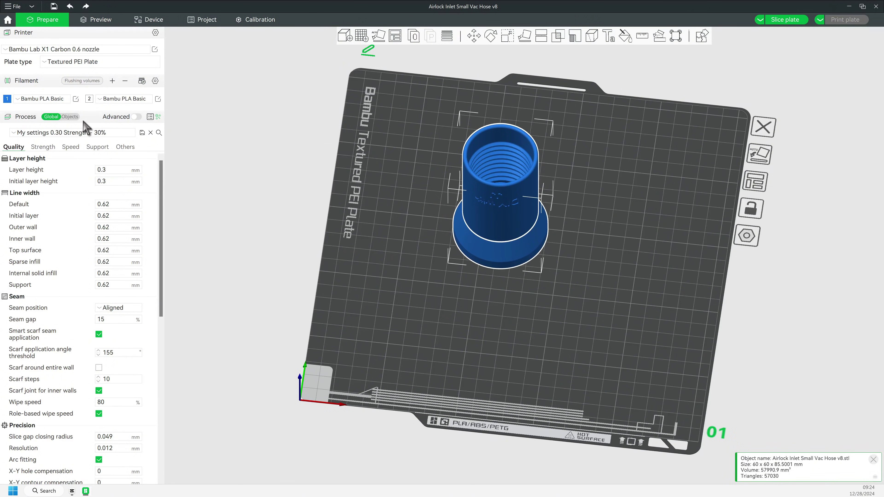
{"action": "left_click", "coordinate": [71, 116]}
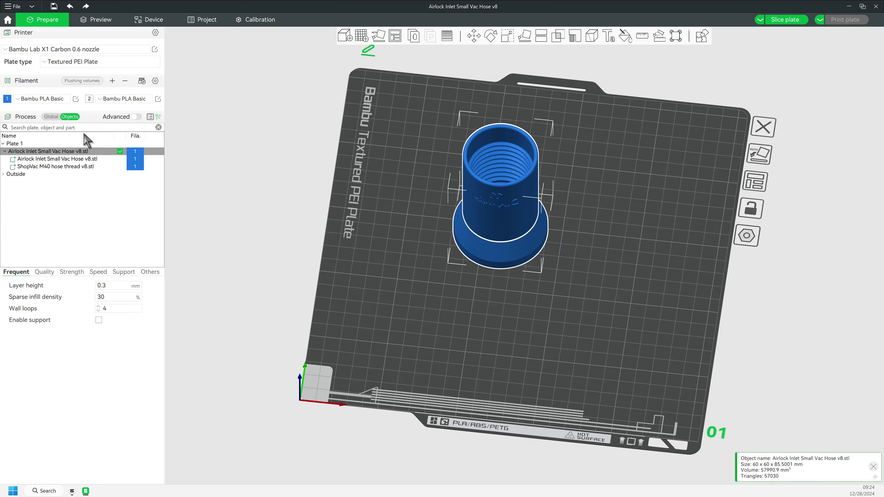
{"action": "right_click", "coordinate": [517, 201]}
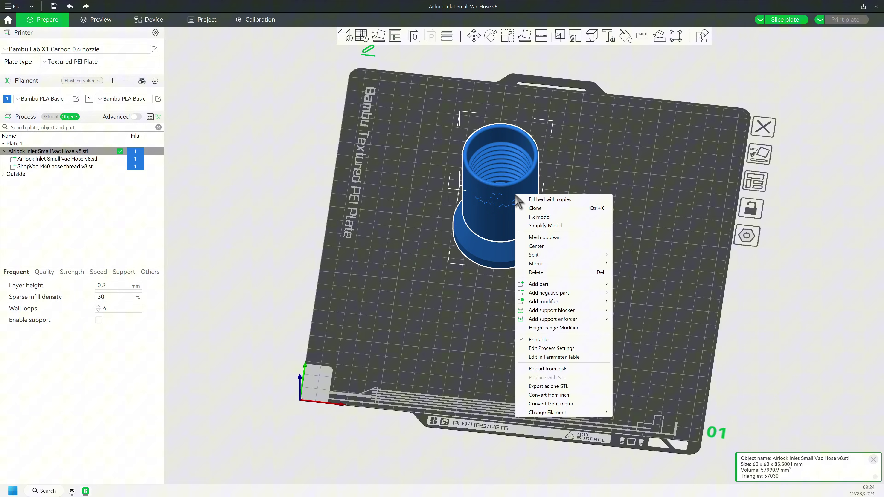
- Dismiss the inlet model's actions menu
{"action": "left_click", "coordinate": [625, 195]}
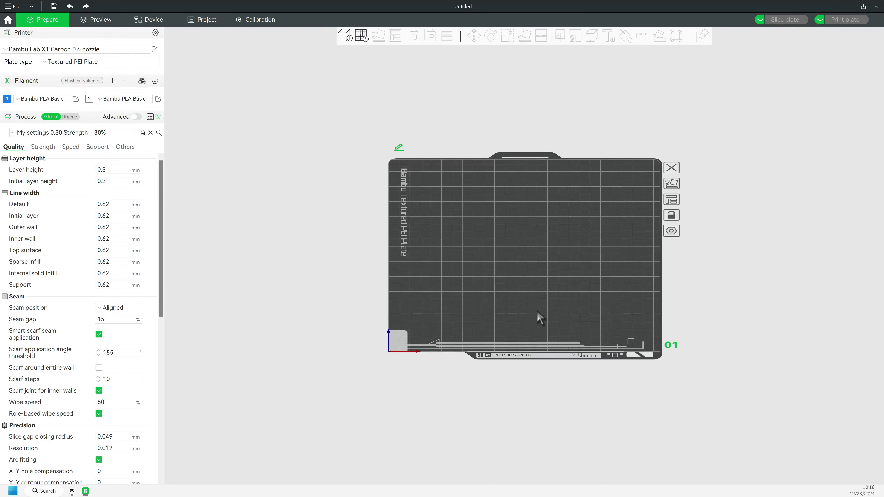
{"action": "key", "text": "ctrl+i"}
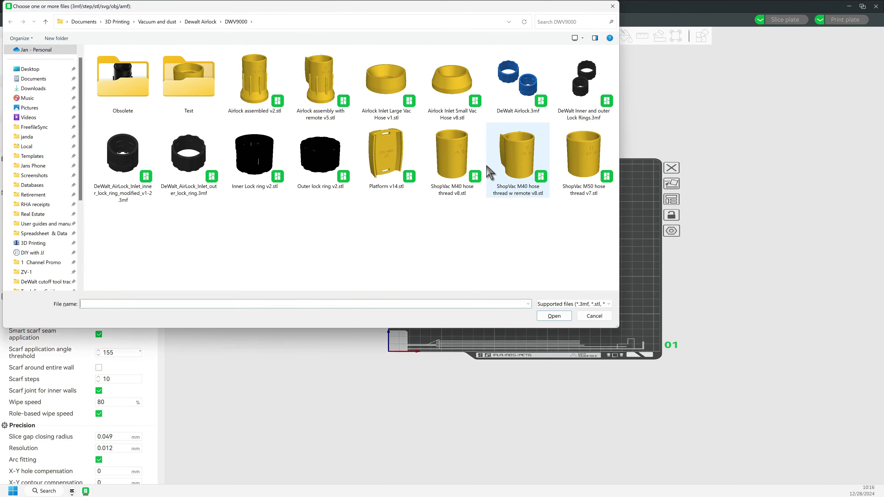
{"action": "double_click", "coordinate": [456, 154]}
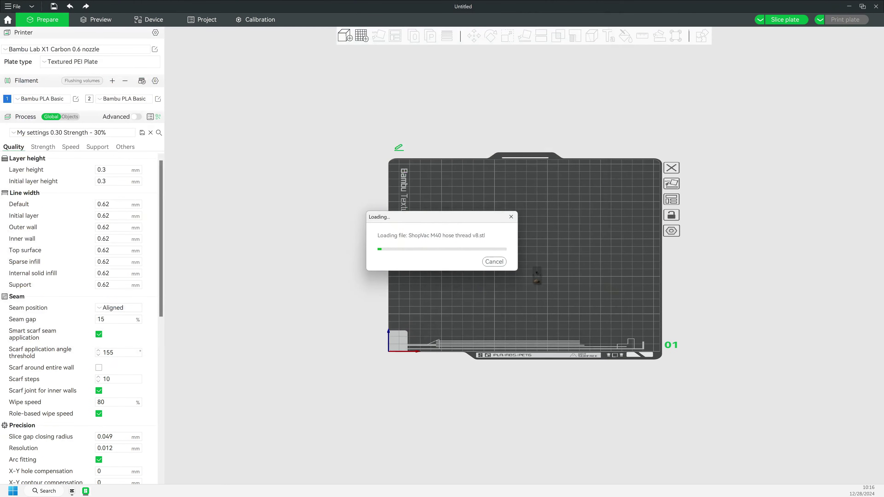
{"action": "left_click", "coordinate": [507, 37]}
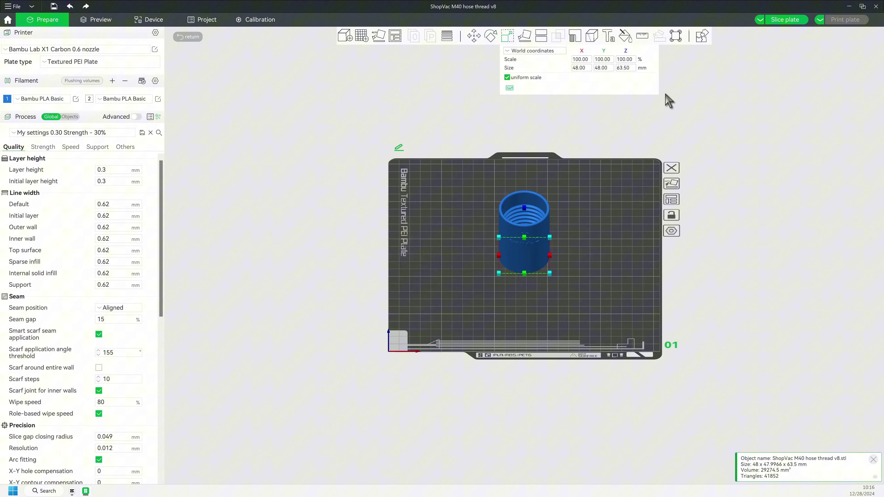
{"action": "left_click", "coordinate": [625, 67]}
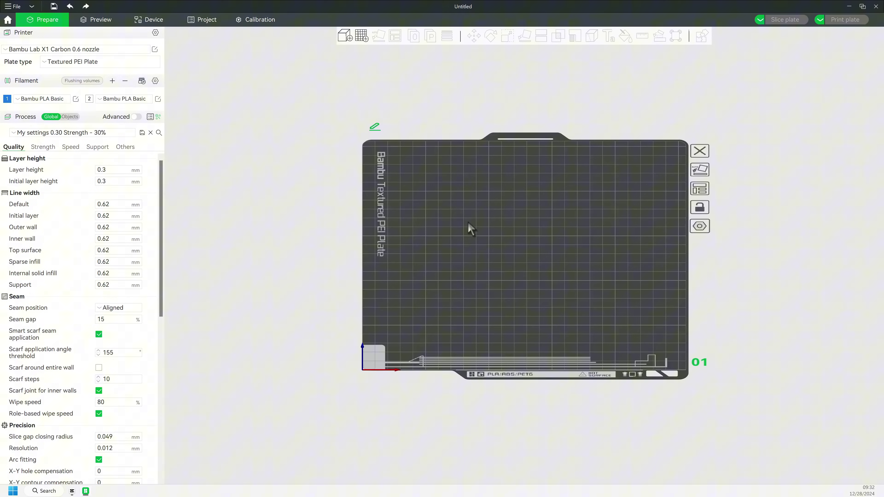
- Import Airlock Inlet Large Vac Hose v1.stl and check its position and size values
{"action": "key", "text": "ctrl+i"}
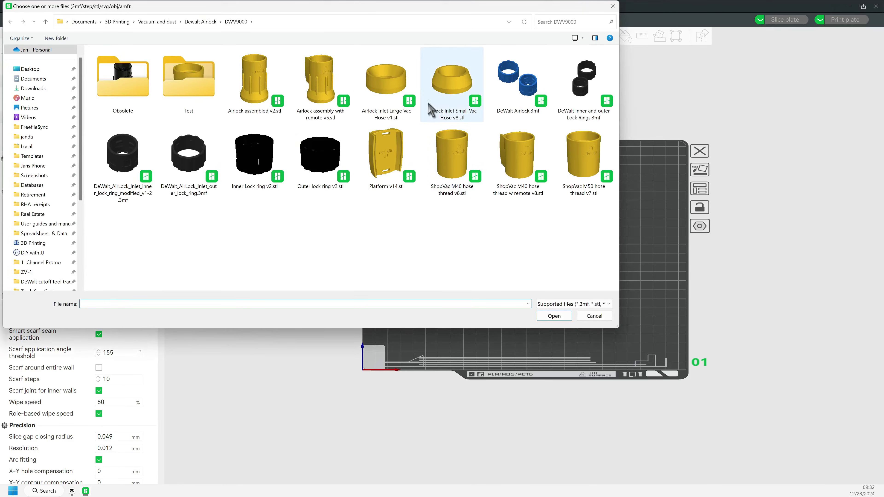
{"action": "double_click", "coordinate": [407, 93]}
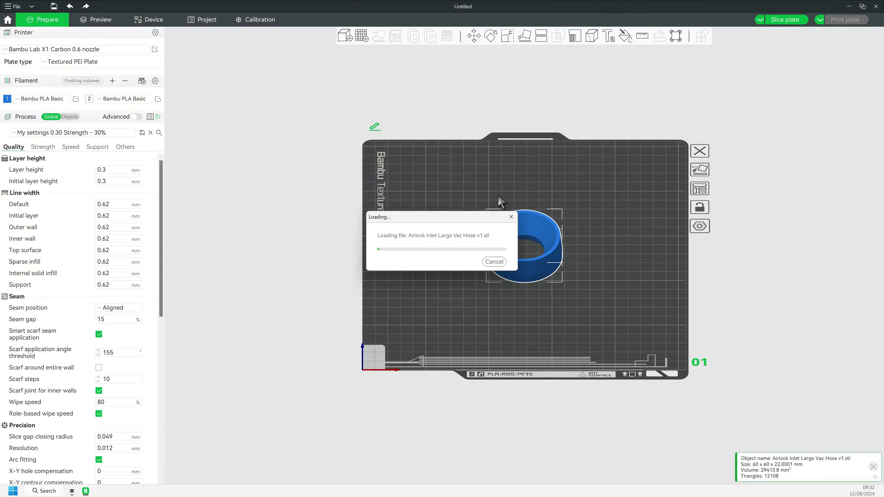
{"action": "left_click", "coordinate": [476, 37]}
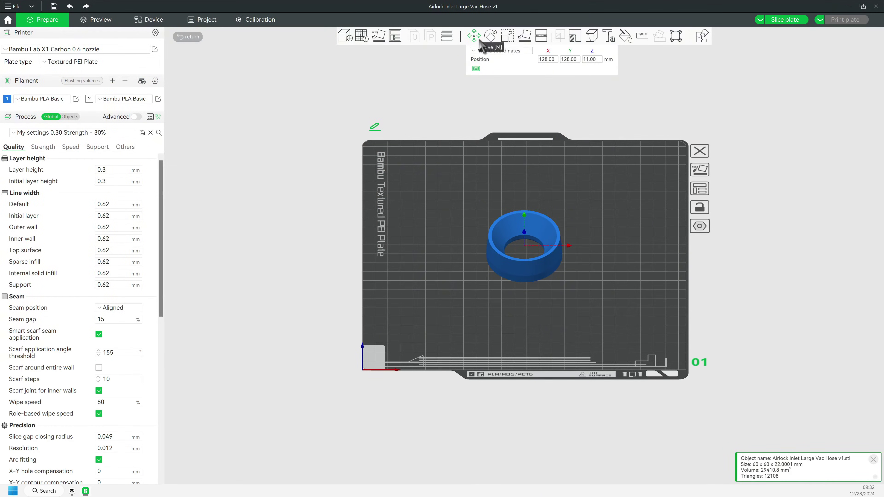
{"action": "left_click", "coordinate": [507, 36]}
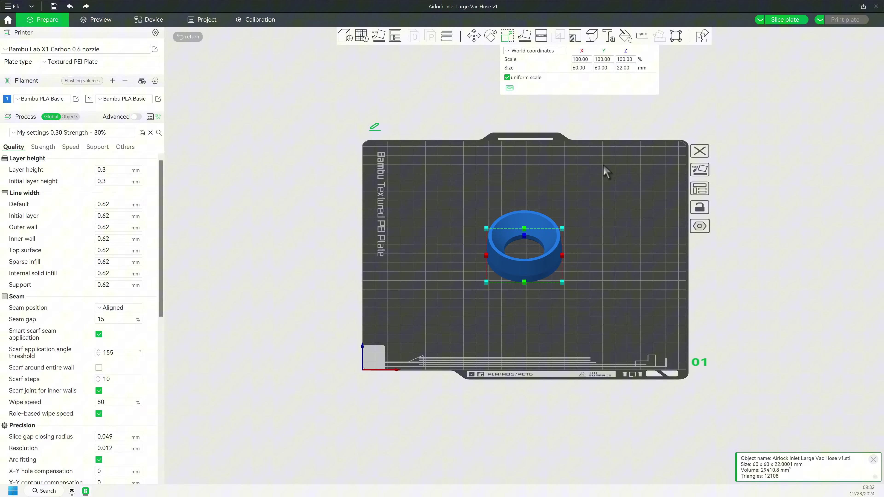
{"action": "key", "text": "s"}
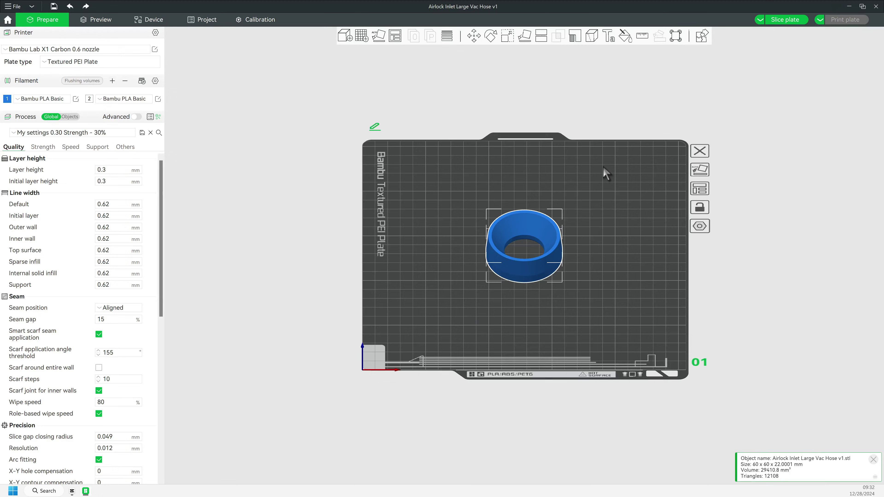
- Add ShopVac M50 hose thread v7.stl to the inlet ring as a part
{"action": "right_click", "coordinate": [534, 253]}
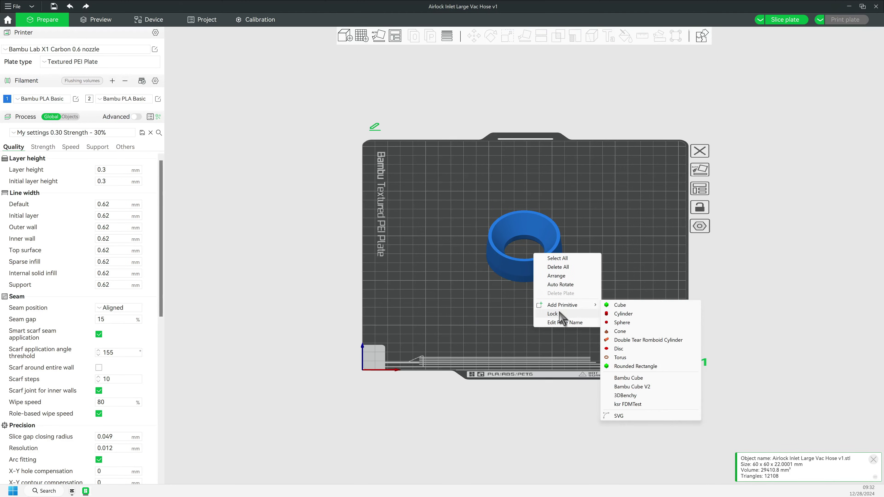
{"action": "left_click", "coordinate": [509, 268]}
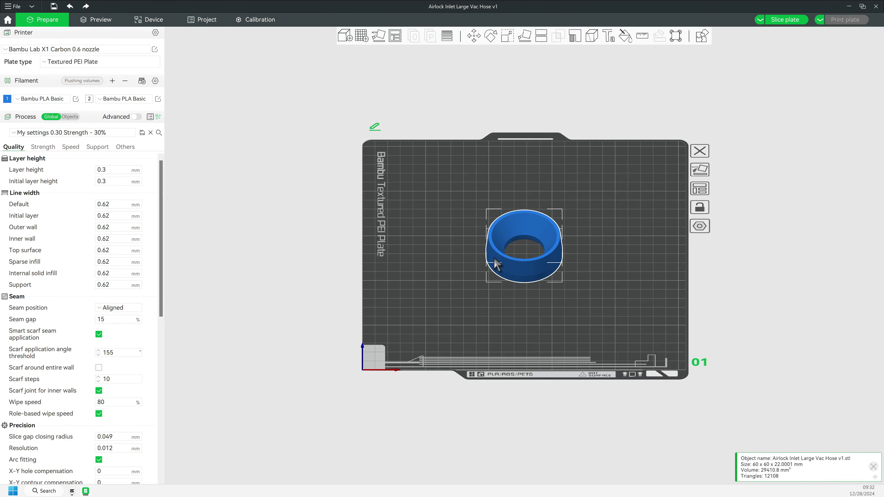
{"action": "right_click", "coordinate": [549, 255]}
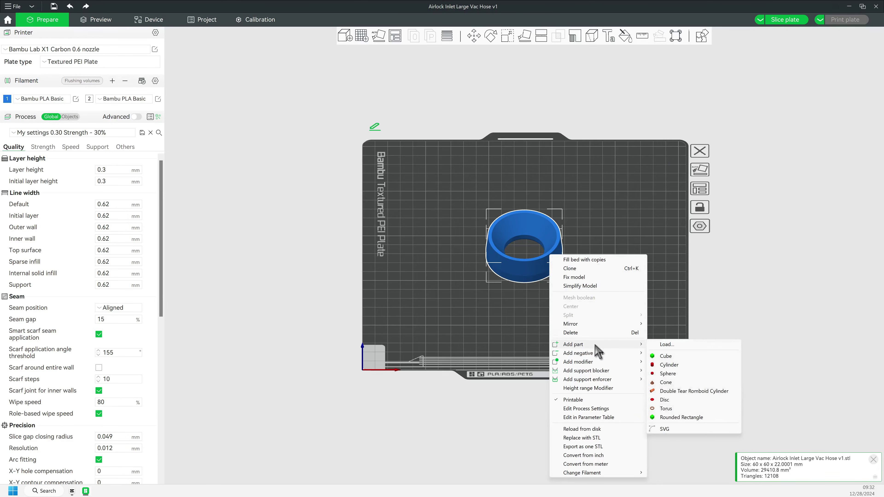
{"action": "left_click", "coordinate": [683, 345]}
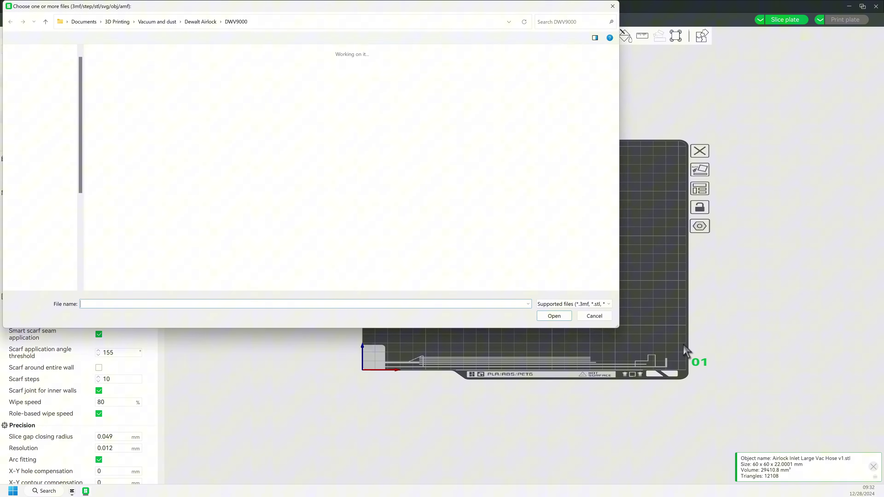
{"action": "left_click", "coordinate": [584, 167]}
{"action": "double_click", "coordinate": [584, 166]}
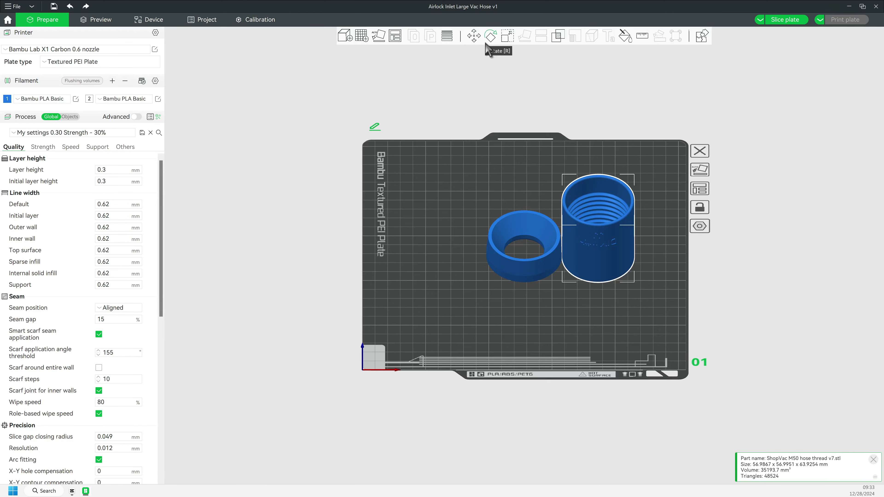
- Check the M50 thread part's size and centre it over the inlet ring
{"action": "left_click", "coordinate": [504, 37]}
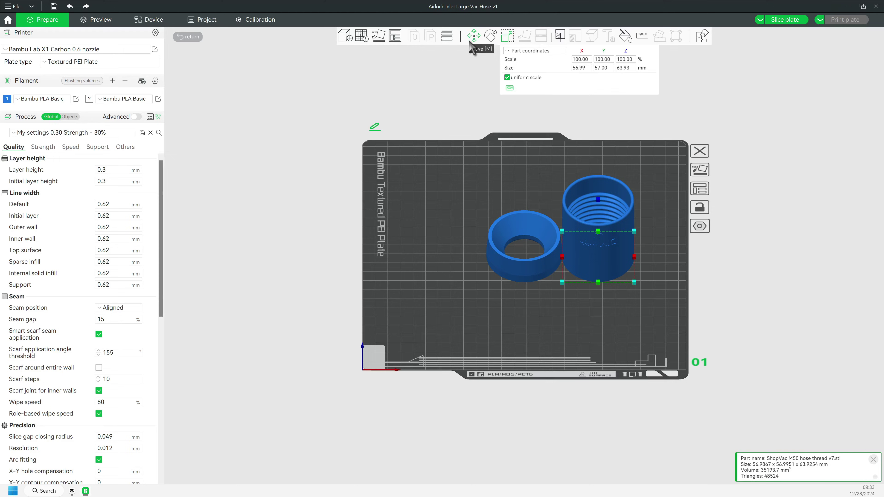
{"action": "left_click", "coordinate": [474, 38]}
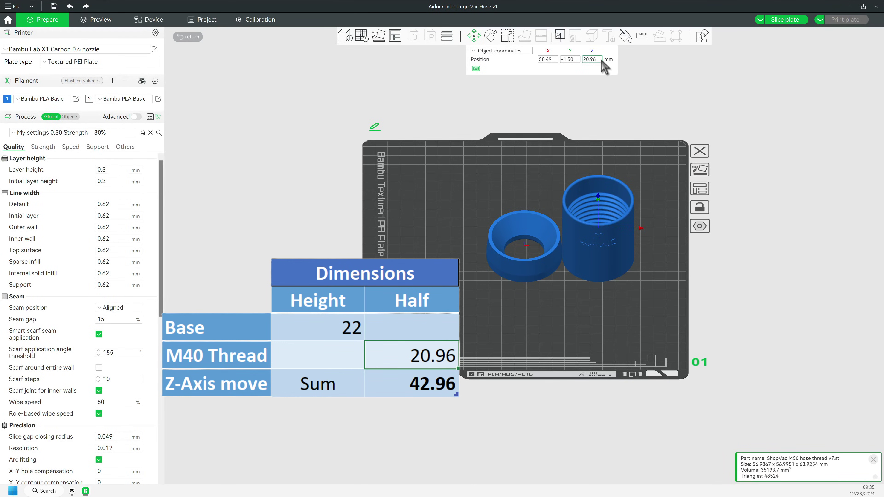
{"action": "key", "text": "Escape"}
{"action": "right_click", "coordinate": [611, 232]}
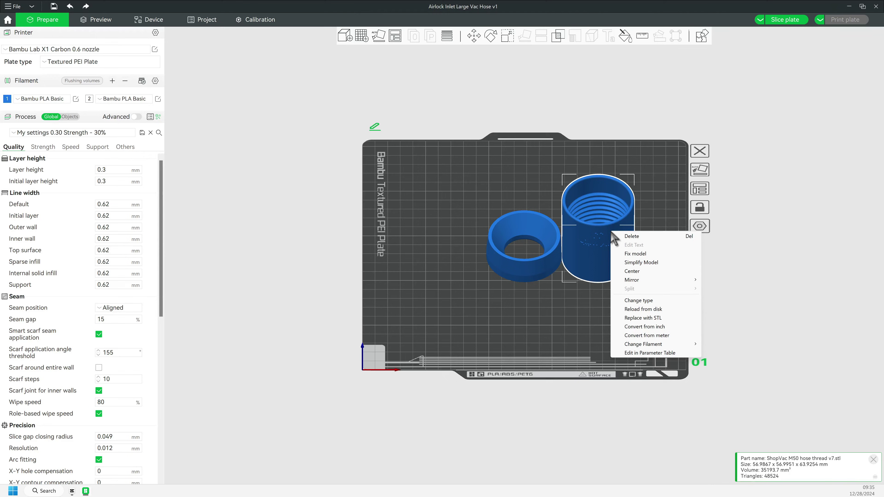
{"action": "left_click", "coordinate": [631, 271]}
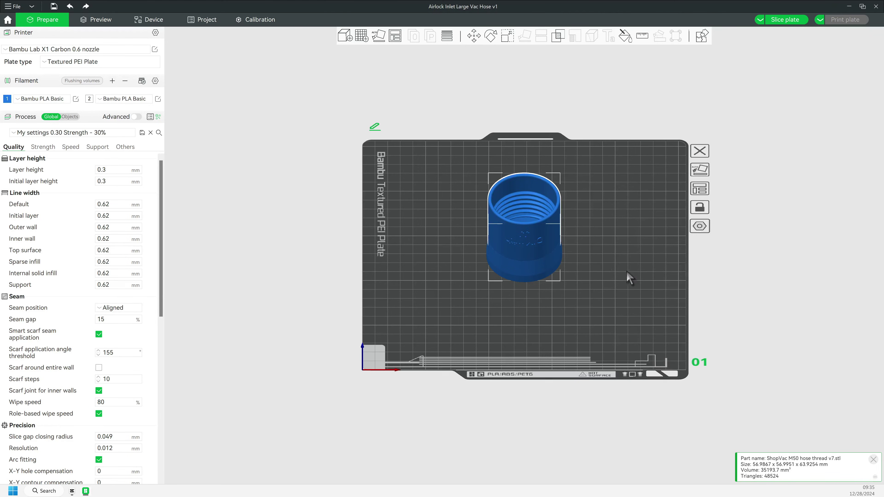
- Set the thread part's Z position to 42.96 mm
{"action": "left_click", "coordinate": [477, 37]}
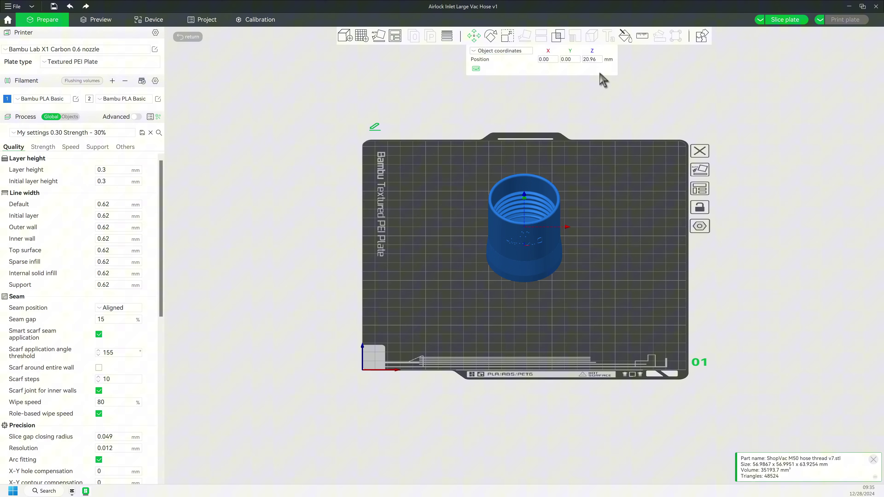
{"action": "left_click", "coordinate": [593, 60]}
{"action": "key", "text": "ctrl+a"}
{"action": "type", "text": "42.96"}
{"action": "key", "text": "Return"}
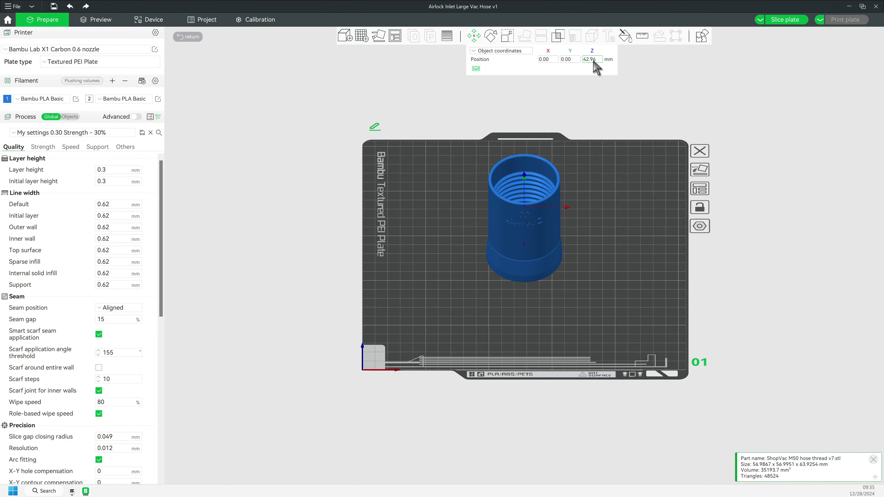
- Inspect the thread-to-ring joint from several angles, then select and nudge the whole inlet object
{"action": "left_click_drag", "start_coordinate": [575, 277], "coordinate": [564, 253]}
{"action": "scroll", "coordinate": [567, 258], "scroll_direction": "up", "scroll_amount": 5}
{"action": "left_click_drag", "start_coordinate": [653, 271], "coordinate": [654, 266]}
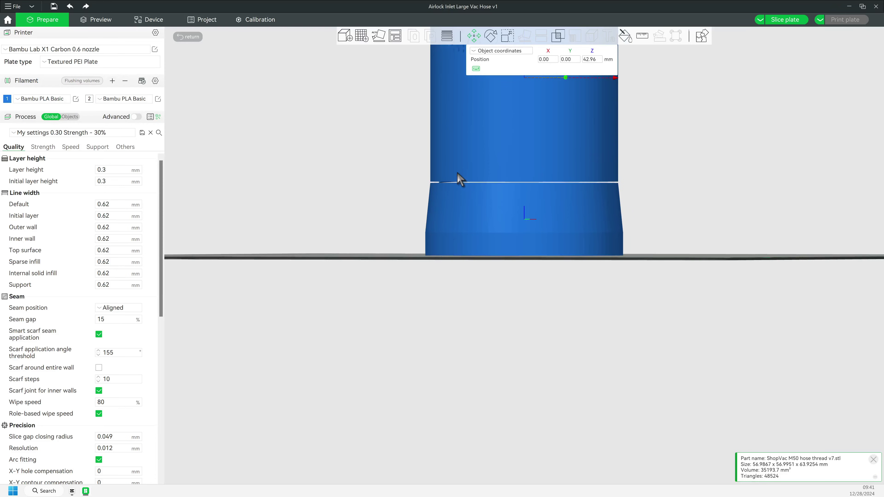
{"action": "scroll", "coordinate": [459, 179], "scroll_direction": "up", "scroll_amount": 5}
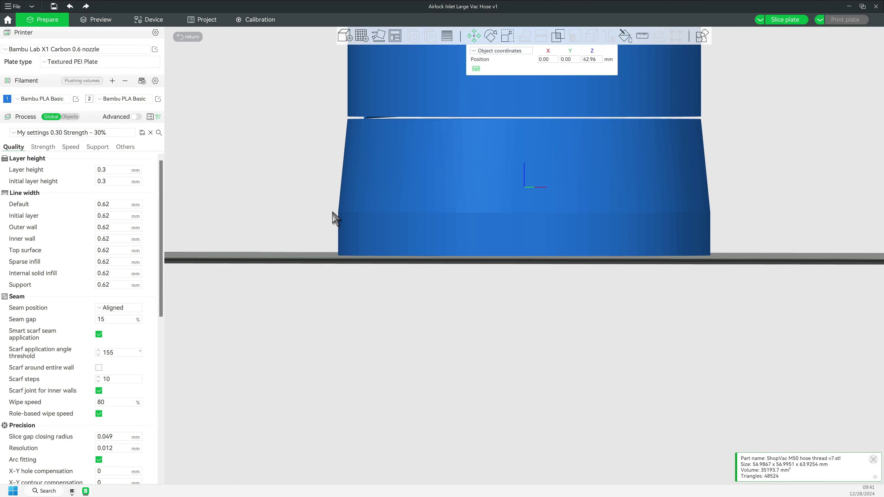
{"action": "left_click_drag", "start_coordinate": [335, 217], "coordinate": [365, 213]}
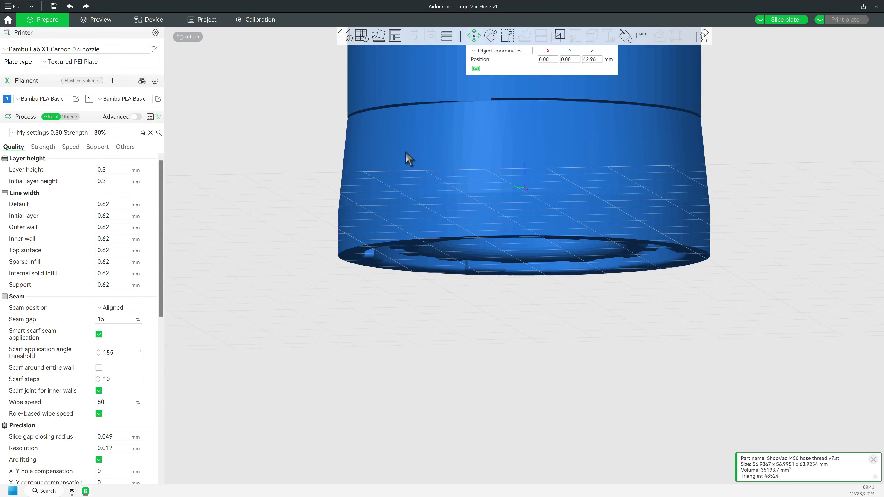
{"action": "left_click_drag", "start_coordinate": [407, 160], "coordinate": [407, 158]}
{"action": "scroll", "coordinate": [407, 158], "scroll_direction": "up", "scroll_amount": 2}
{"action": "middle_click_drag", "start_coordinate": [408, 158], "coordinate": [397, 328]}
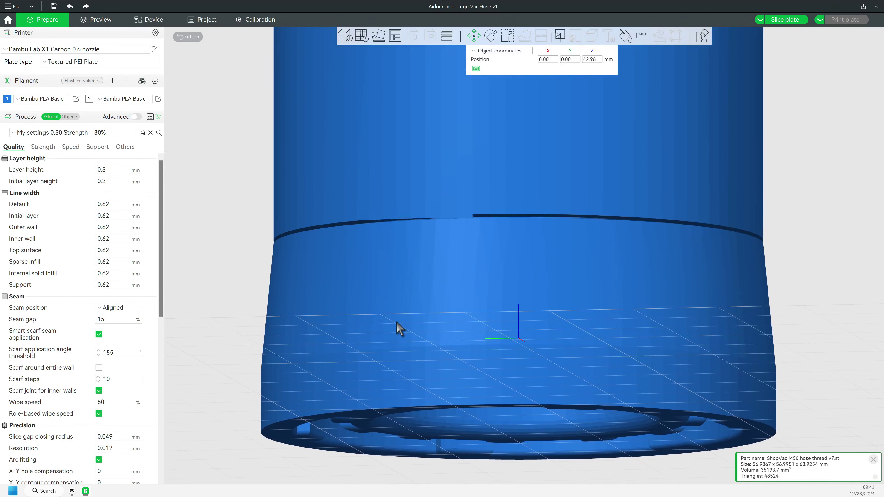
{"action": "left_click", "coordinate": [407, 299]}
{"action": "mouse_move", "coordinate": [407, 301]}
{"action": "left_mouse_down"}
{"action": "mouse_move", "coordinate": [410, 339]}
{"action": "mouse_move", "coordinate": [418, 304]}
{"action": "left_mouse_up"}
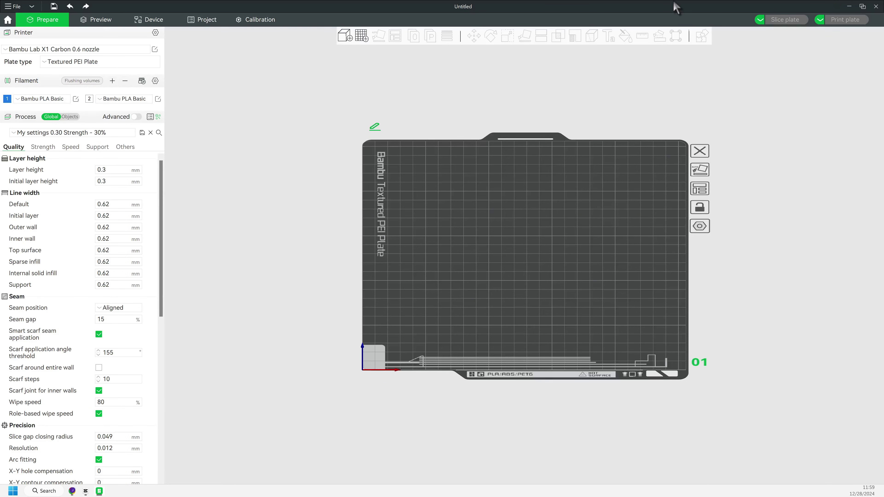
- Import ShopVac M50 hose thread v7.stl onto the empty plate
{"action": "key", "text": "ctrl+i"}
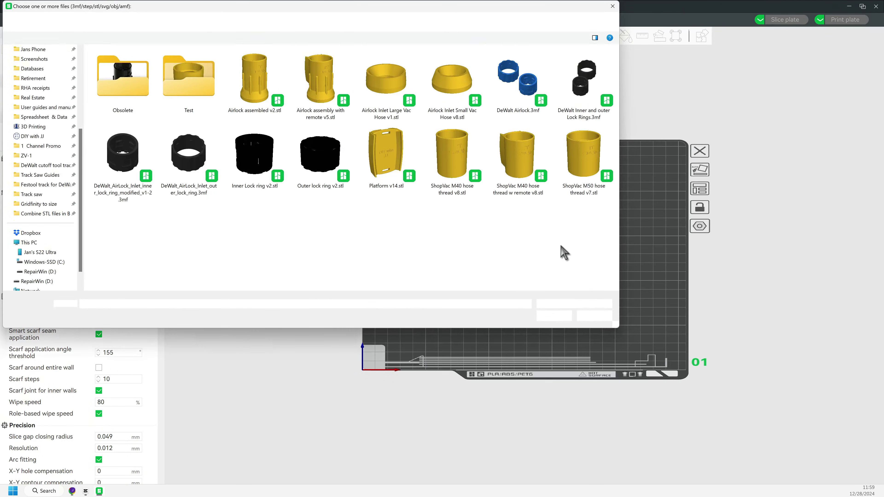
{"action": "left_click", "coordinate": [584, 161]}
{"action": "double_click", "coordinate": [586, 164]}
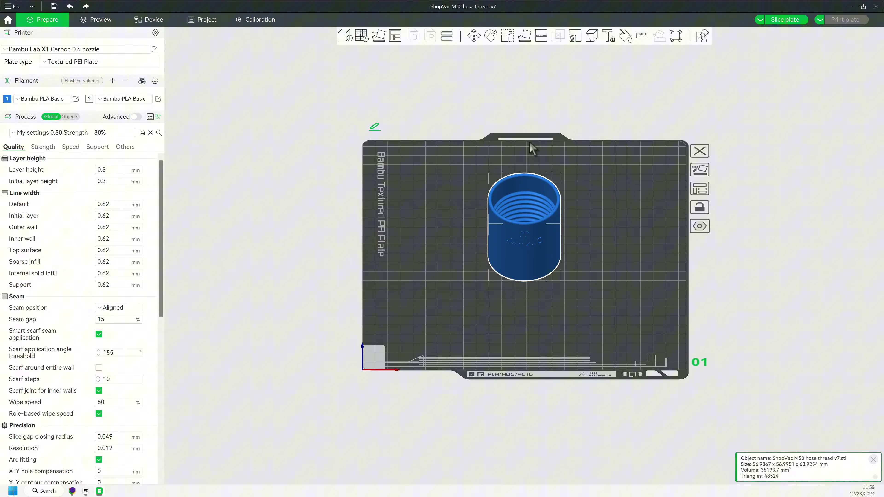
{"action": "left_click", "coordinate": [529, 39]}
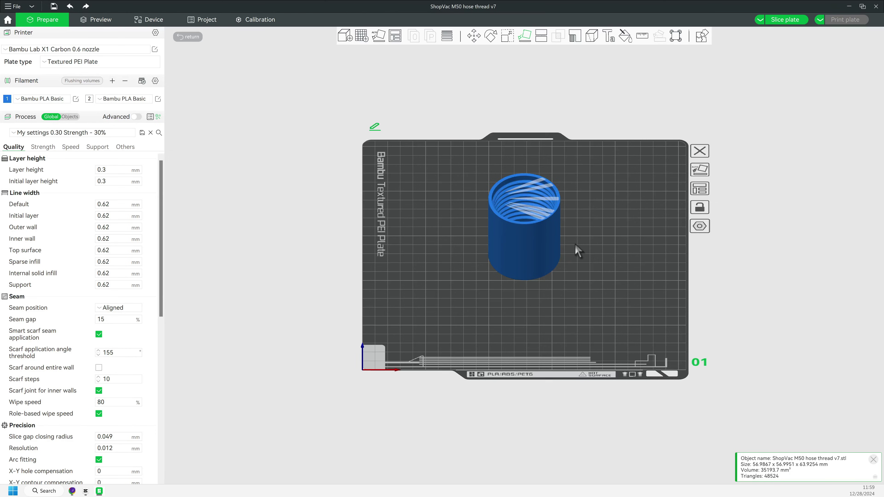
{"action": "left_click", "coordinate": [577, 251]}
- Select the hose thread and confirm its size reads 56.99 x 57.00 x 63.93 mm
{"action": "left_click", "coordinate": [556, 256]}
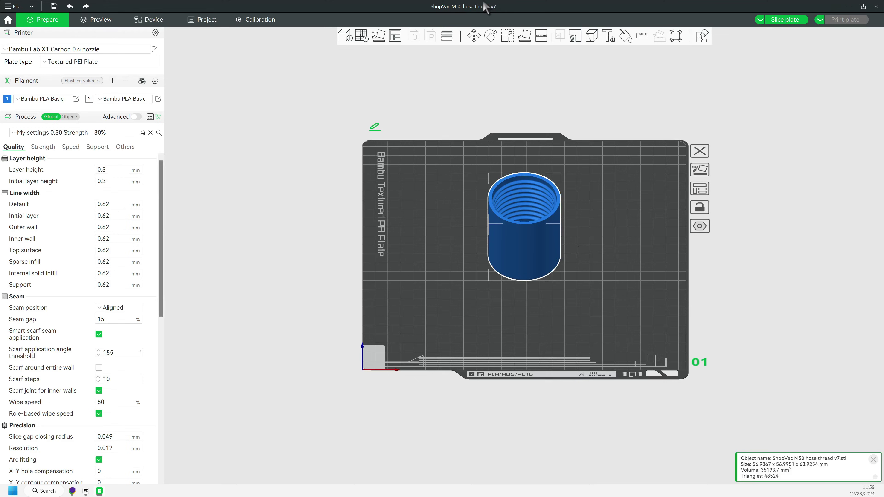
{"action": "left_click", "coordinate": [473, 35]}
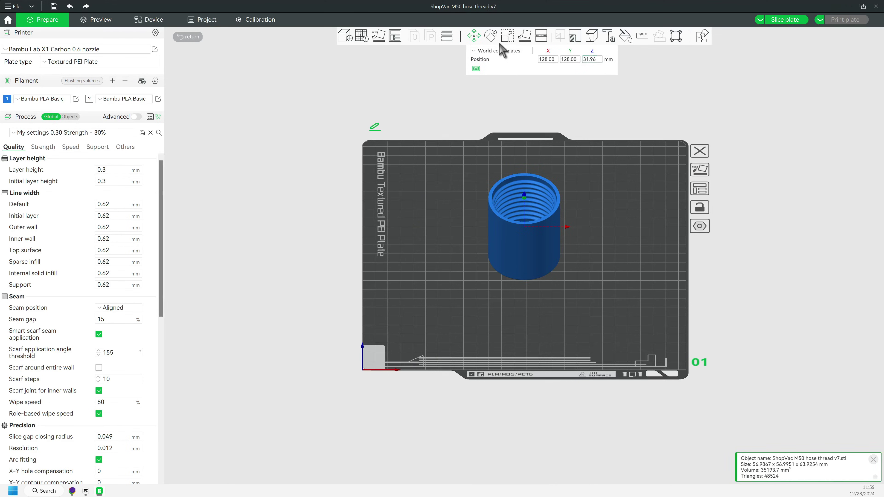
{"action": "left_click", "coordinate": [507, 36]}
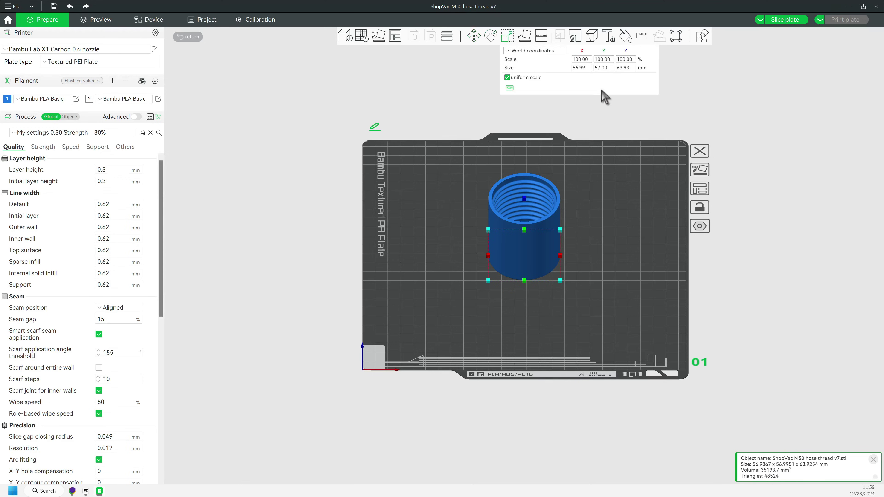
{"action": "left_click", "coordinate": [633, 69]}
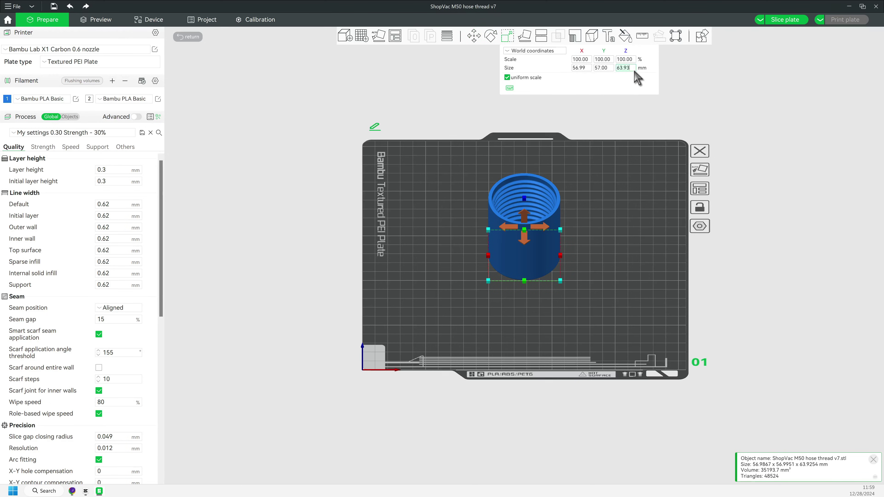
{"action": "left_click", "coordinate": [632, 226]}
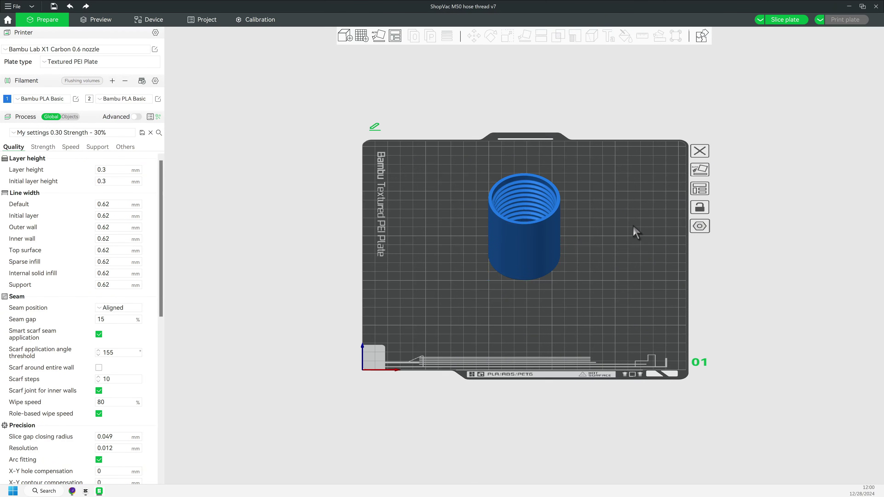
- Cut the M50 hose thread at height 63.50 mm and accept fixing the non-manifold edges
{"action": "left_click", "coordinate": [514, 235]}
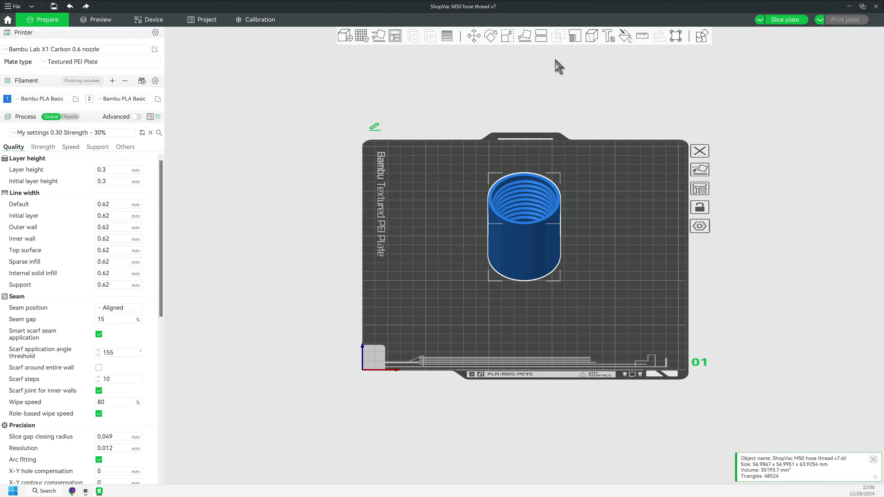
{"action": "left_click", "coordinate": [541, 36]}
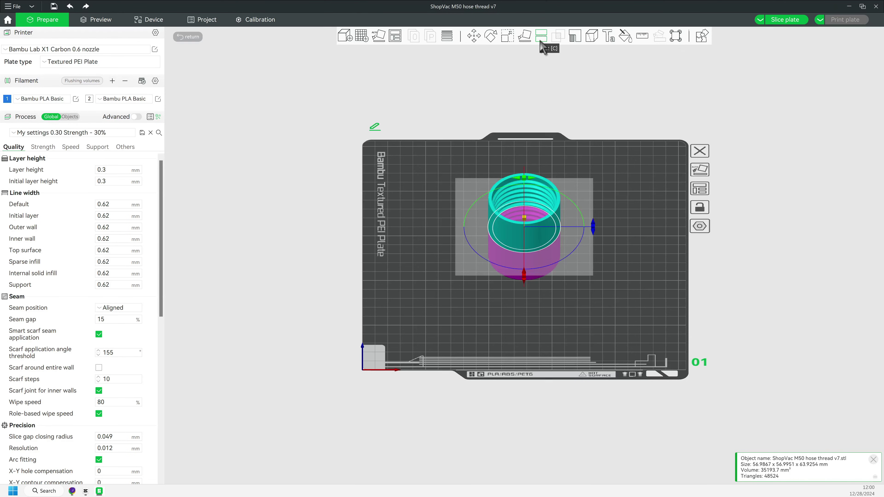
{"action": "left_click", "coordinate": [582, 92]}
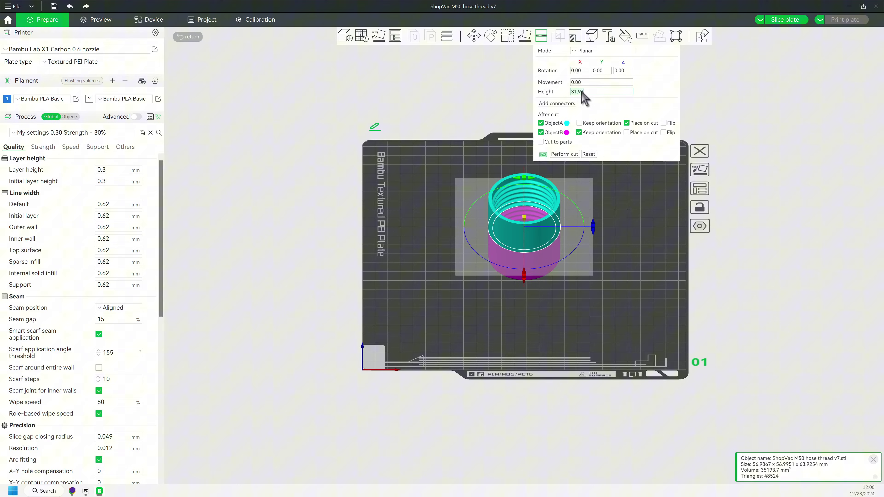
{"action": "type", "text": "63.5"}
{"action": "key", "text": "Tab"}
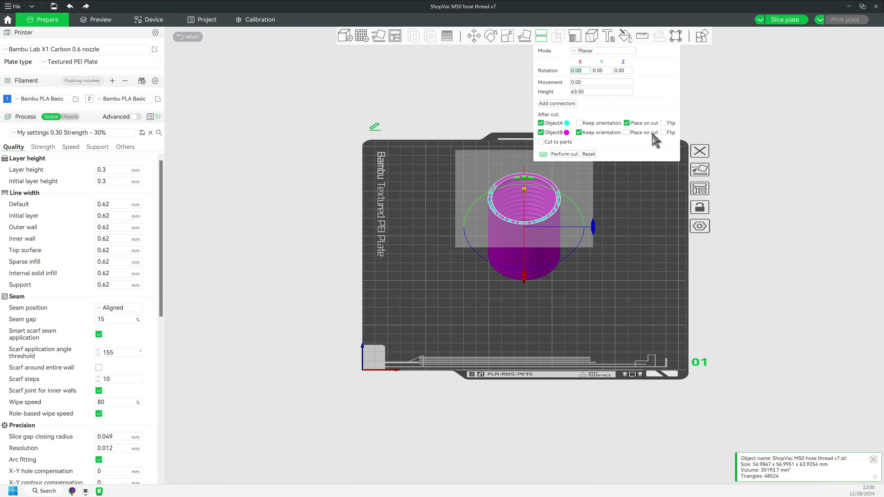
{"action": "left_click", "coordinate": [564, 154]}
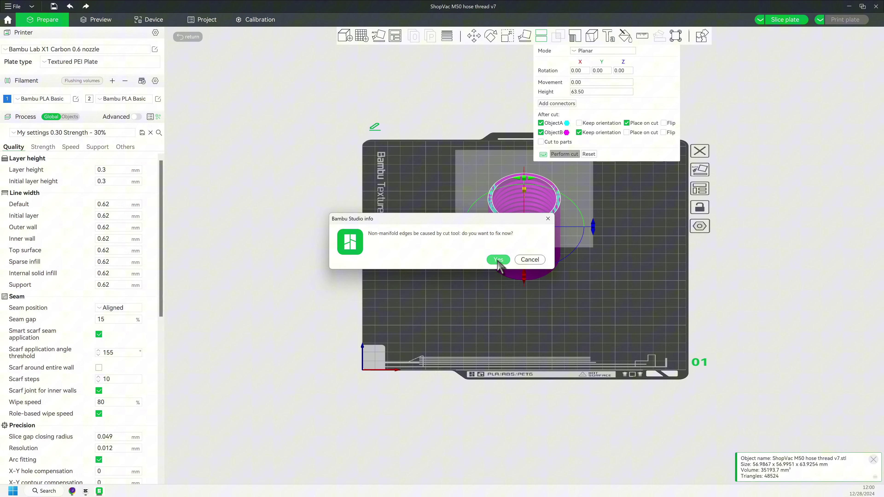
{"action": "left_click", "coordinate": [497, 261]}
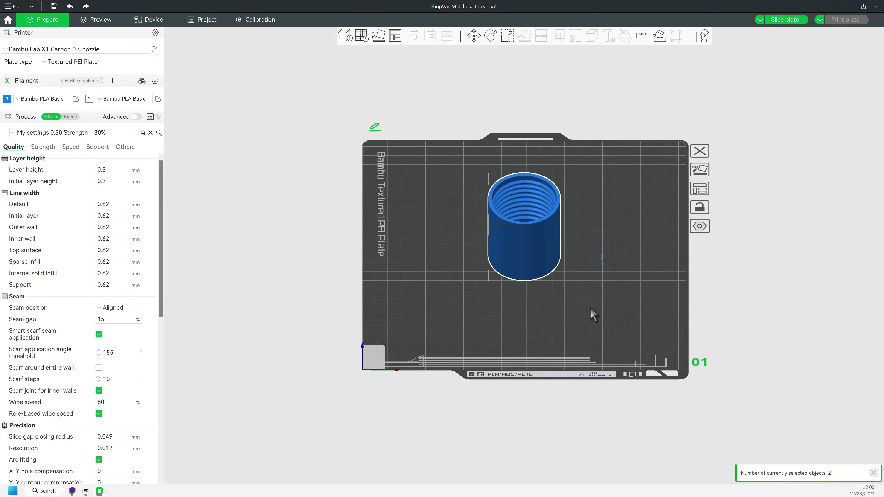
- Check in the Scale tool that the cut thread's Z size reads 63.50 mm
{"action": "scroll", "coordinate": [525, 254], "scroll_direction": "up", "scroll_amount": 5}
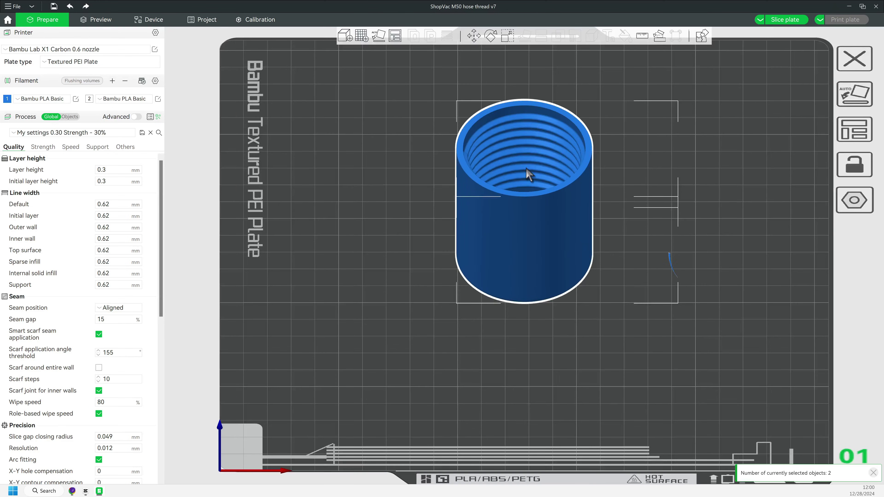
{"action": "scroll", "coordinate": [562, 308], "scroll_direction": "down", "scroll_amount": 5}
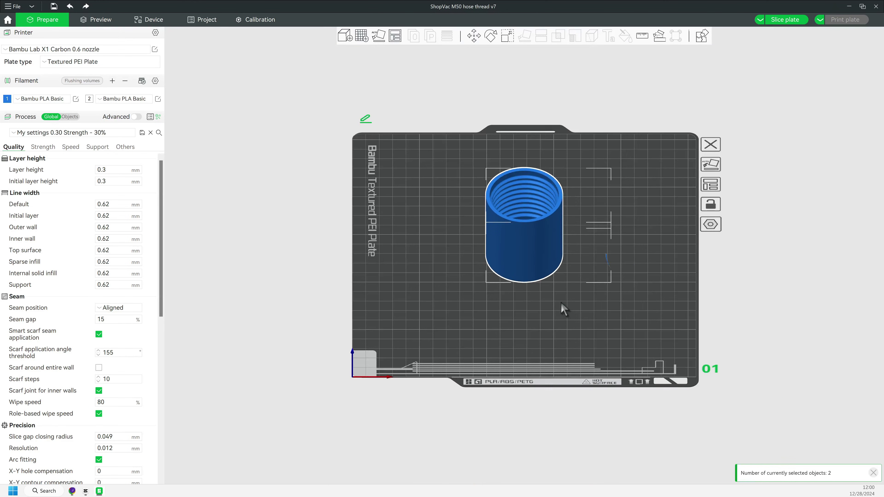
{"action": "left_click", "coordinate": [507, 36]}
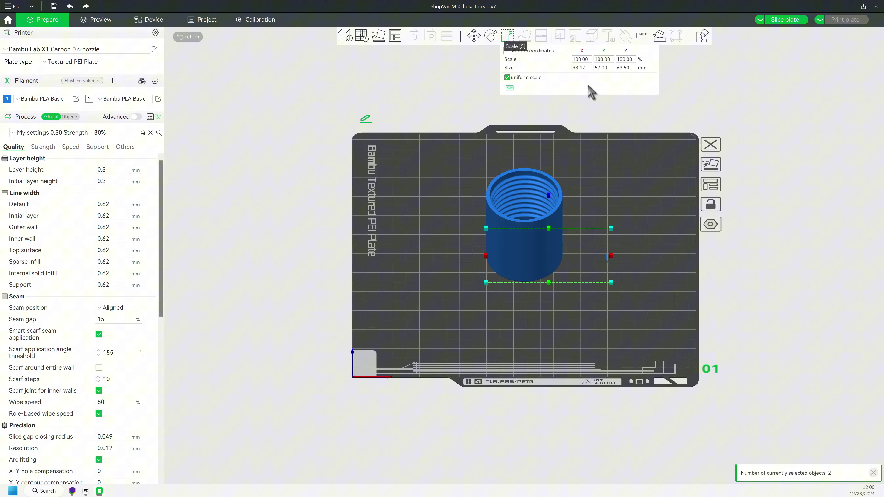
{"action": "left_click", "coordinate": [634, 68]}
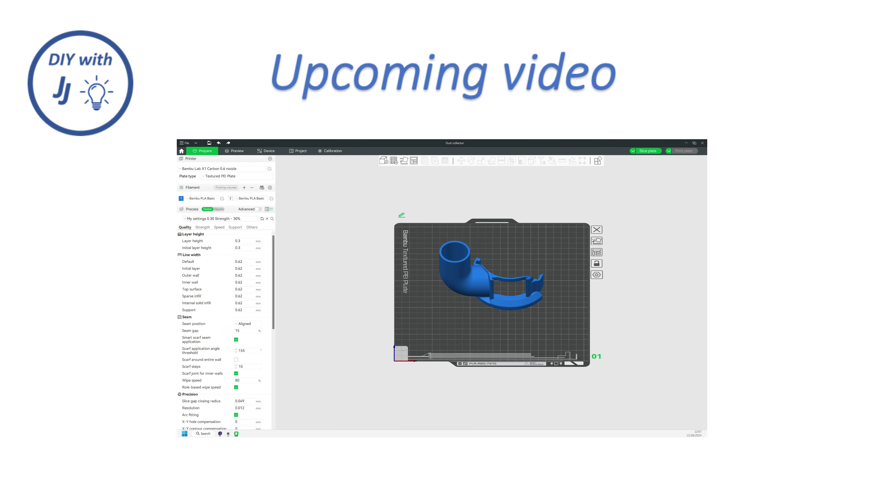
- Select the dust collector and check its size and position values
{"action": "left_click", "coordinate": [474, 287]}
{"action": "left_click", "coordinate": [481, 162]}
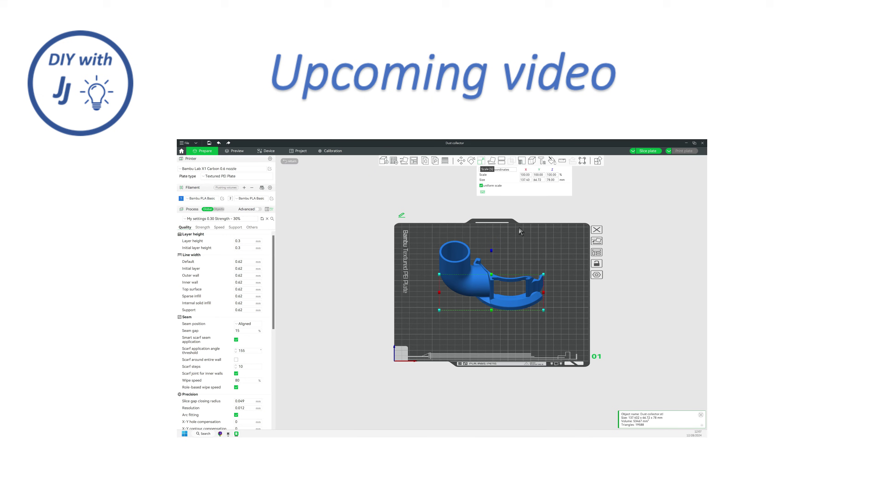
{"action": "left_click", "coordinate": [463, 161]}
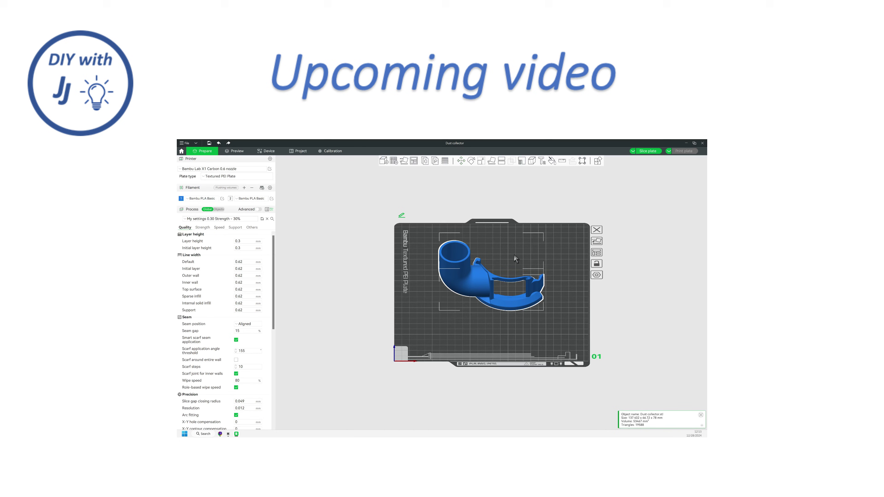
- Load the airlock STL as a part of the dust collector and centre it
{"action": "right_click", "coordinate": [464, 284]}
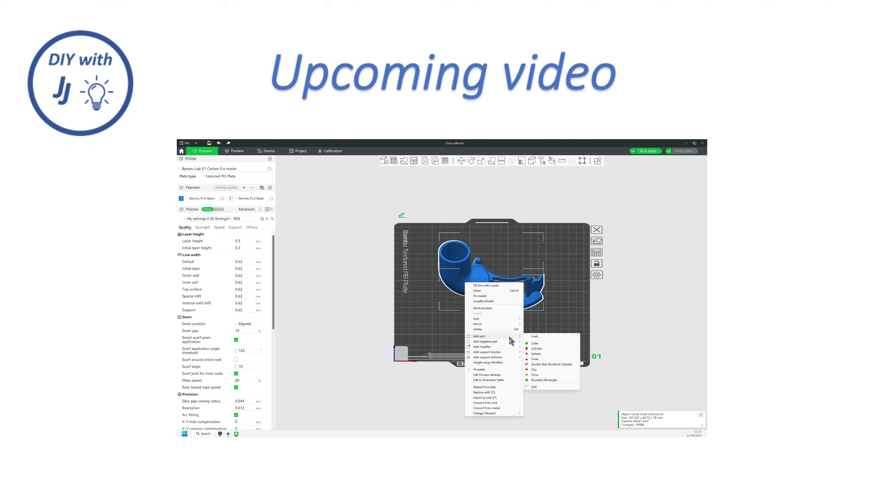
{"action": "left_click", "coordinate": [527, 336]}
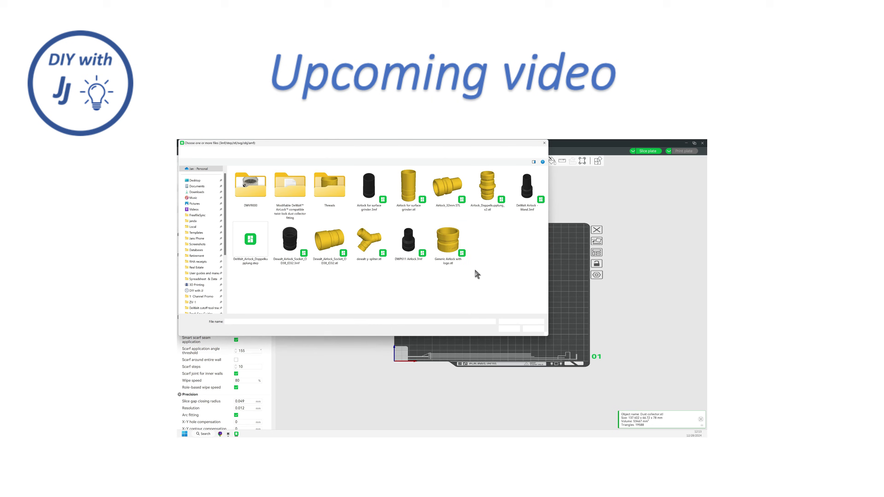
{"action": "left_click", "coordinate": [448, 245]}
{"action": "double_click", "coordinate": [448, 246]}
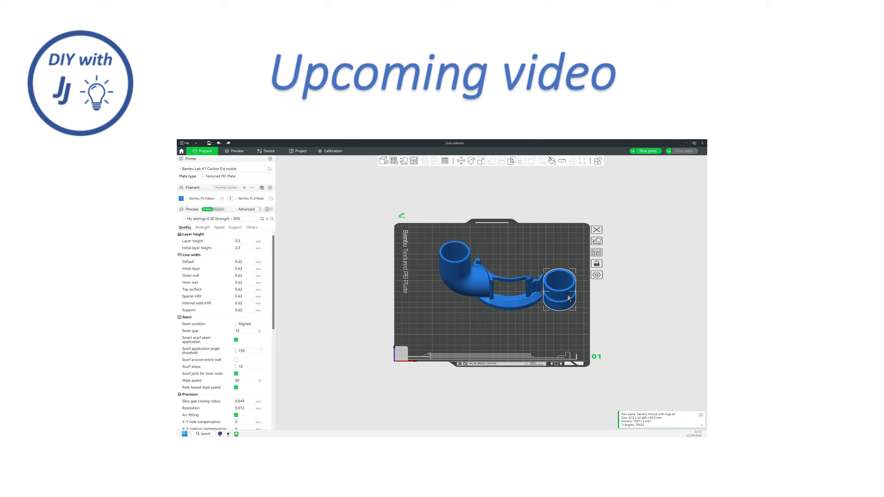
{"action": "right_click", "coordinate": [568, 295]}
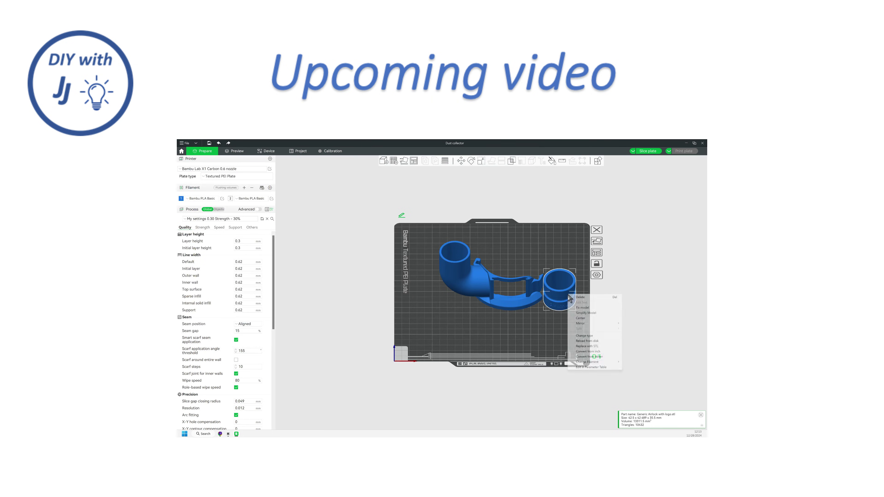
{"action": "left_click", "coordinate": [581, 319]}
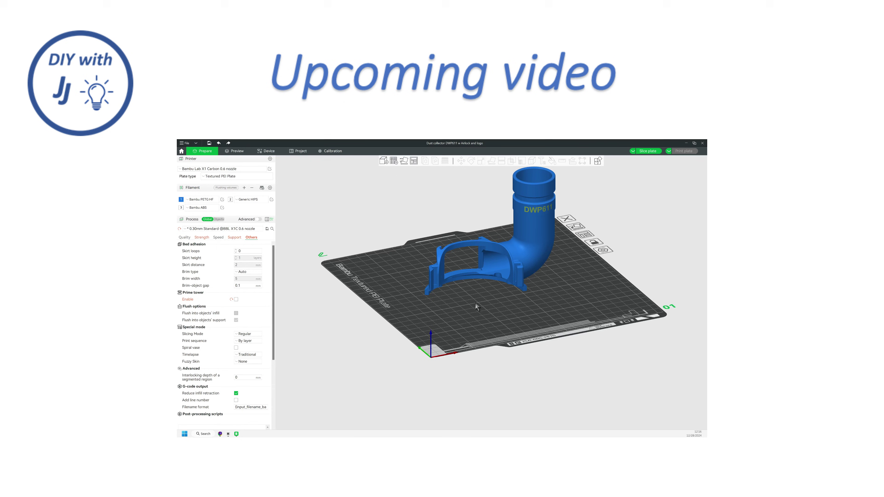
{"action": "mouse_move", "coordinate": [475, 302]}
{"action": "left_mouse_down"}
{"action": "mouse_move", "coordinate": [473, 309]}
{"action": "mouse_move", "coordinate": [482, 305]}
{"action": "mouse_move", "coordinate": [464, 311]}
{"action": "left_mouse_up"}
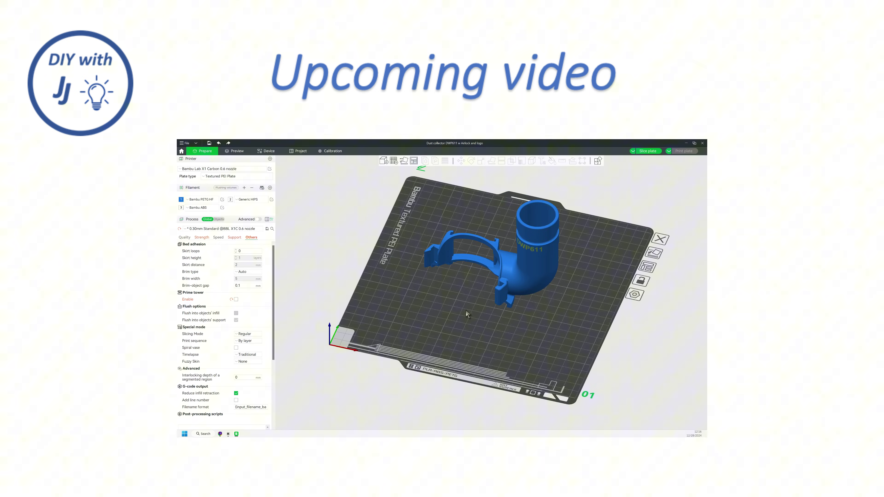